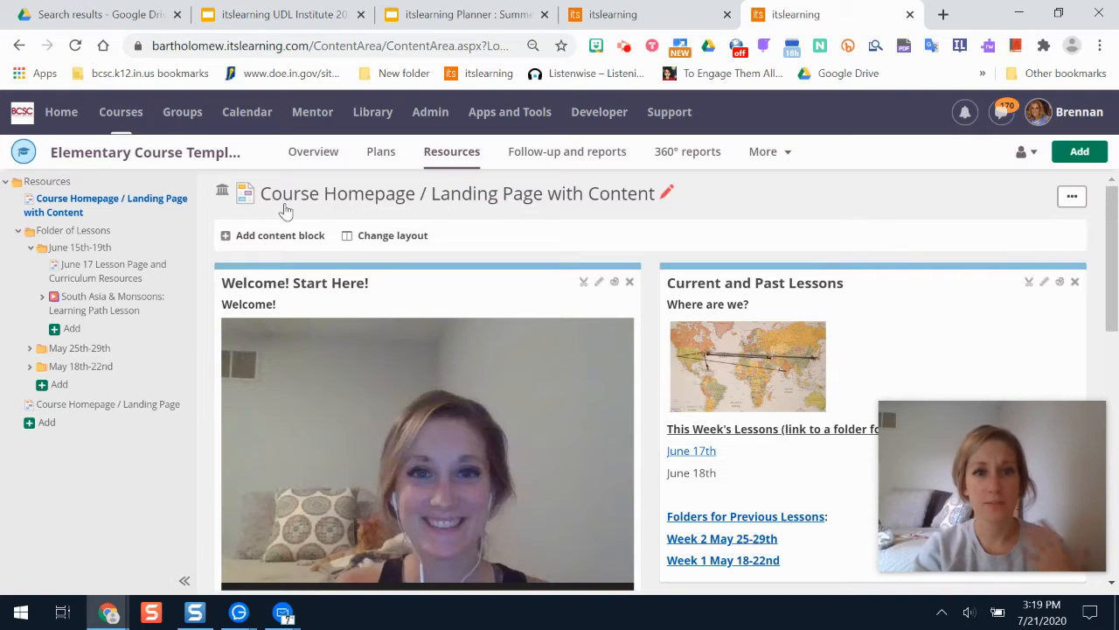
# Open the Course Homepage / Landing Page resource from the course resources tree.
pyautogui.click(121, 405)
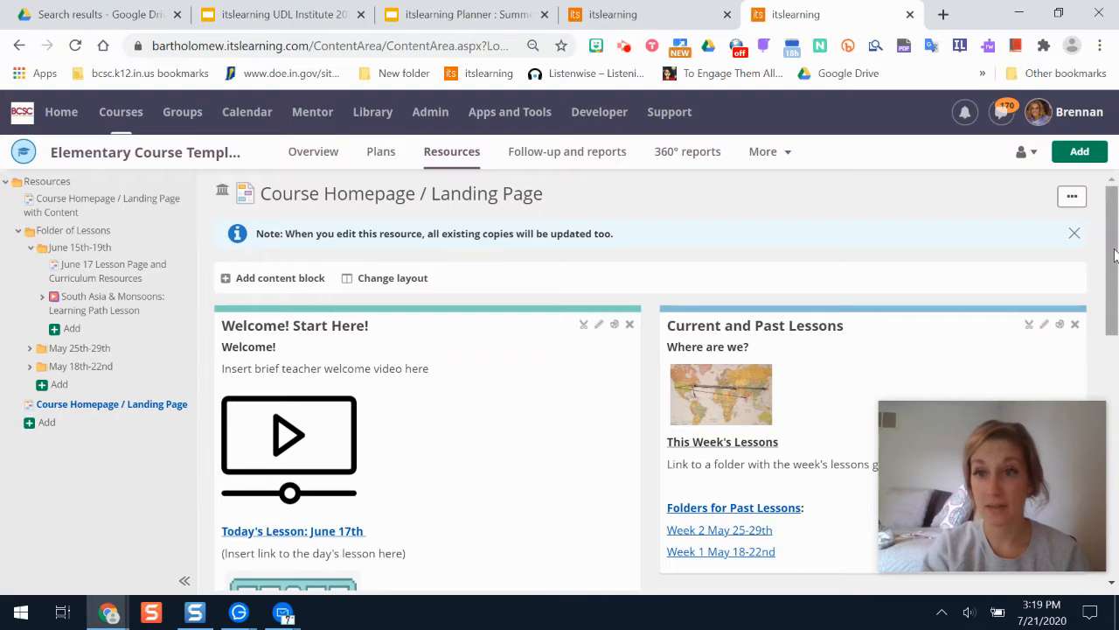
pyautogui.scroll(-1, 1109, 245)
pyautogui.scroll(1, 1109, 245)
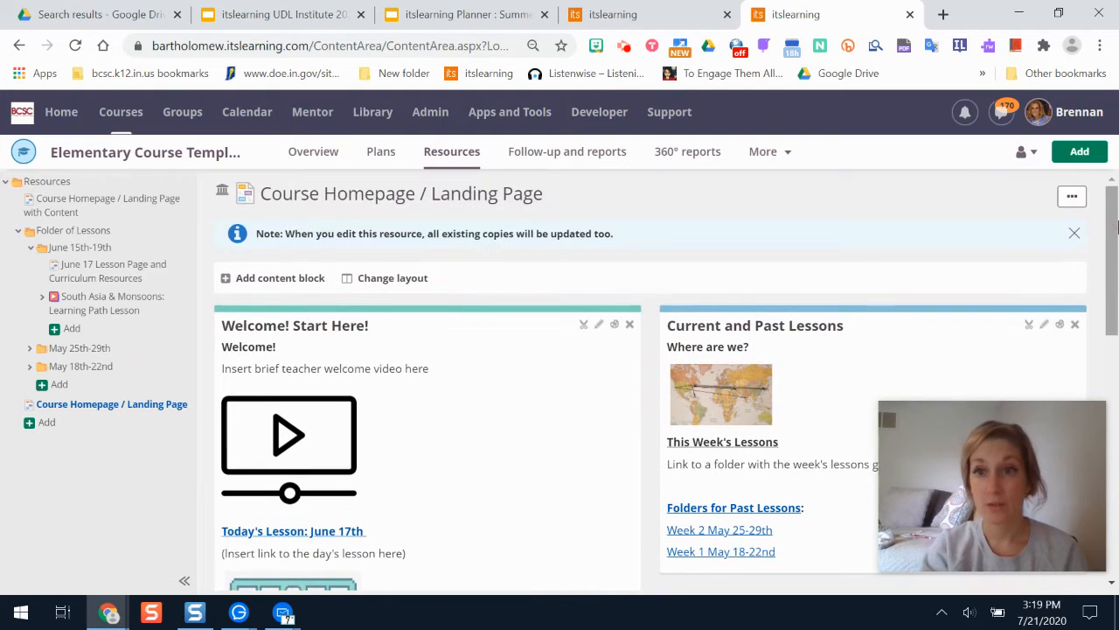
pyautogui.click(1071, 199)
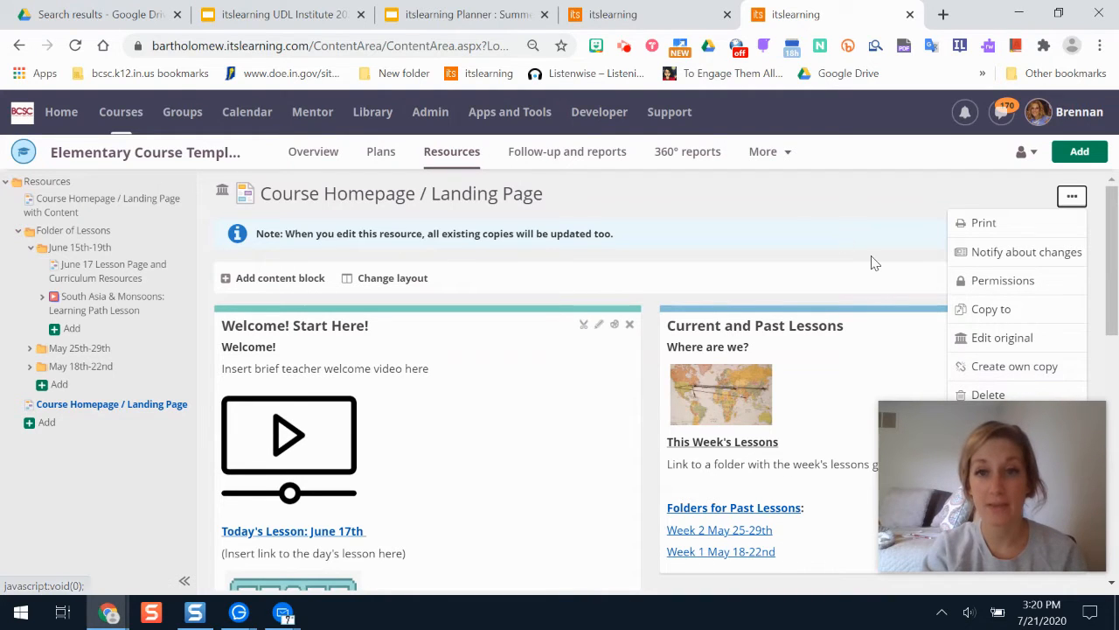
pyautogui.click(787, 210)
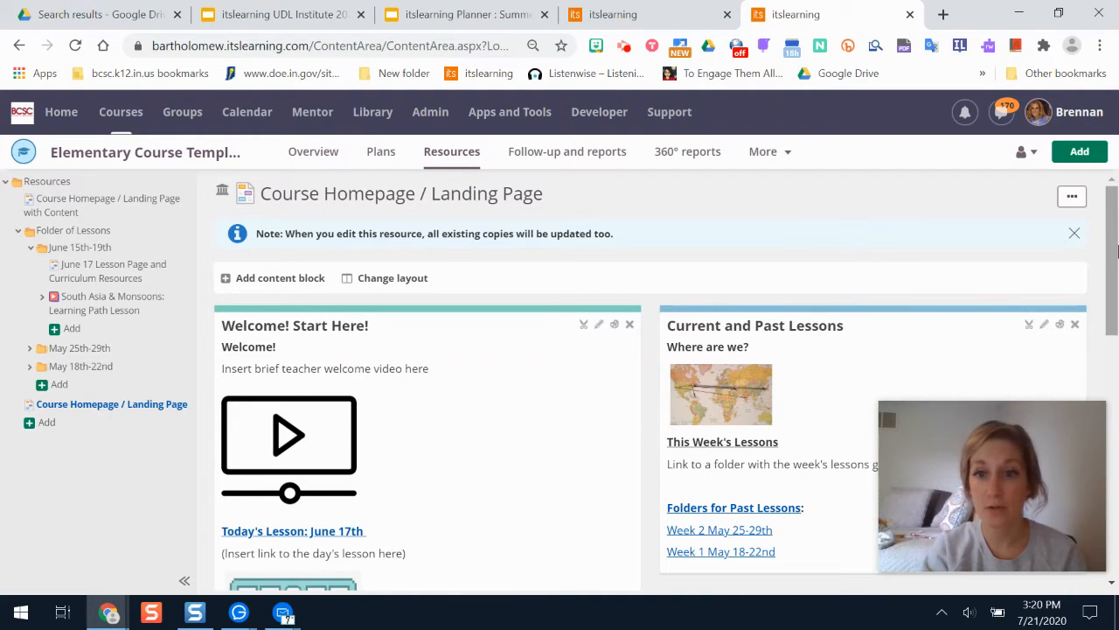
pyautogui.moveTo(1117, 252); pyautogui.dragTo(1116, 266)
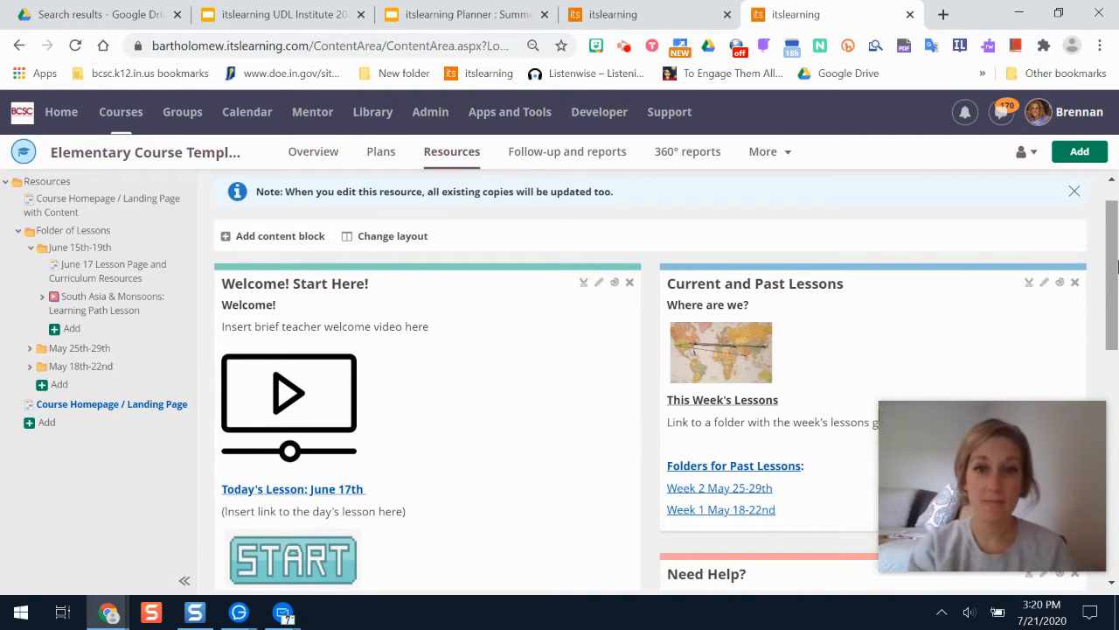
pyautogui.moveTo(1112, 236); pyautogui.dragTo(1117, 181)
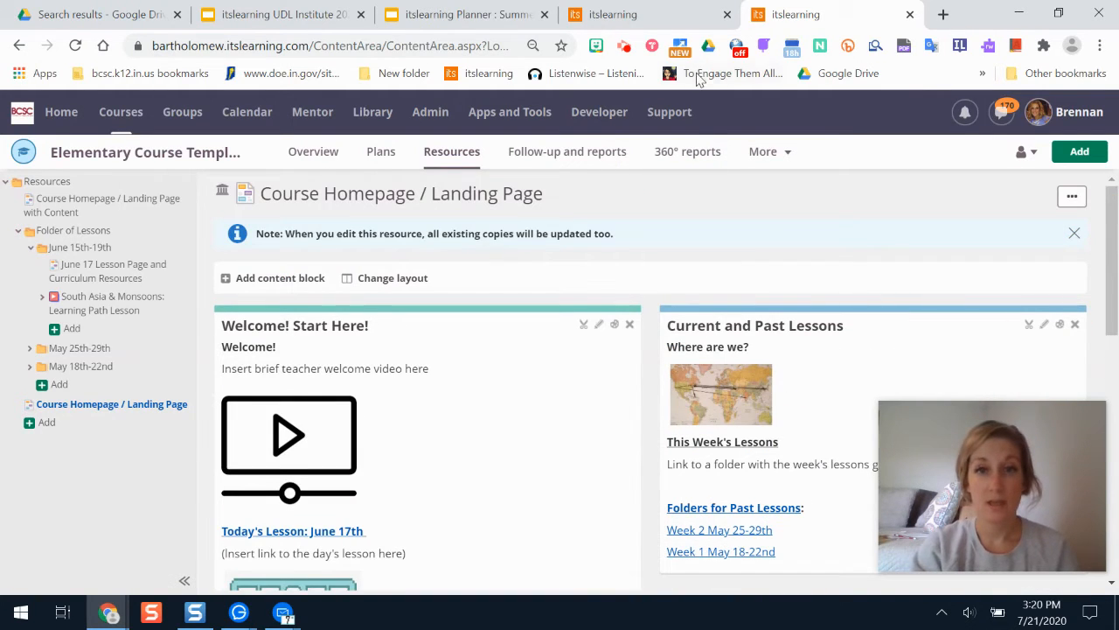
# Set the course start page to Course Homepage / Landing Page in the course properties and features settings and save.
pyautogui.click(785, 153)
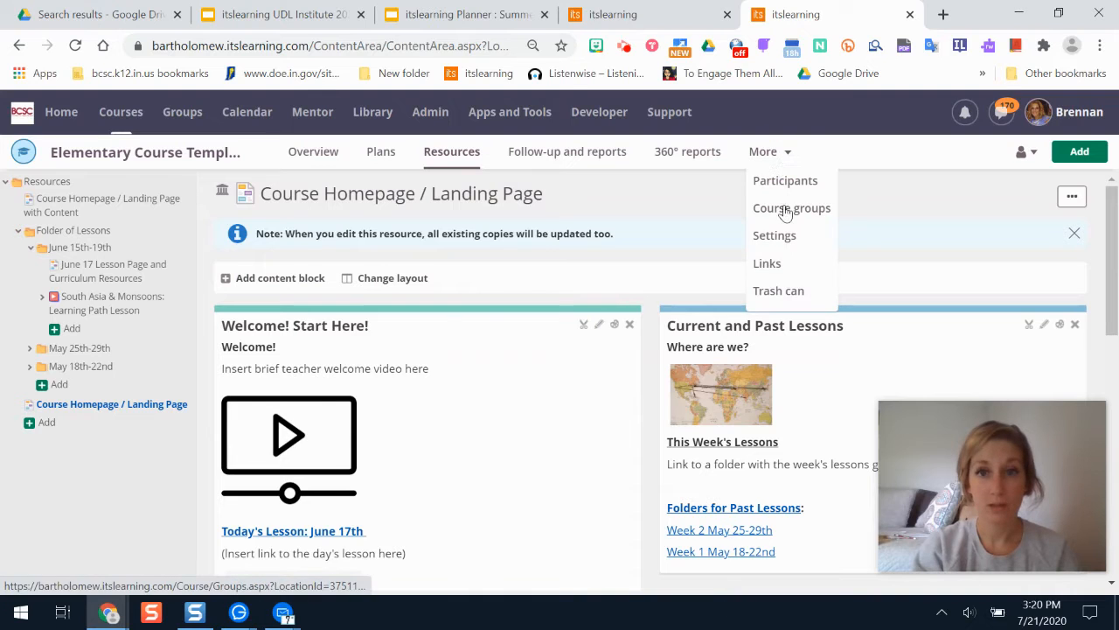
pyautogui.click(787, 238)
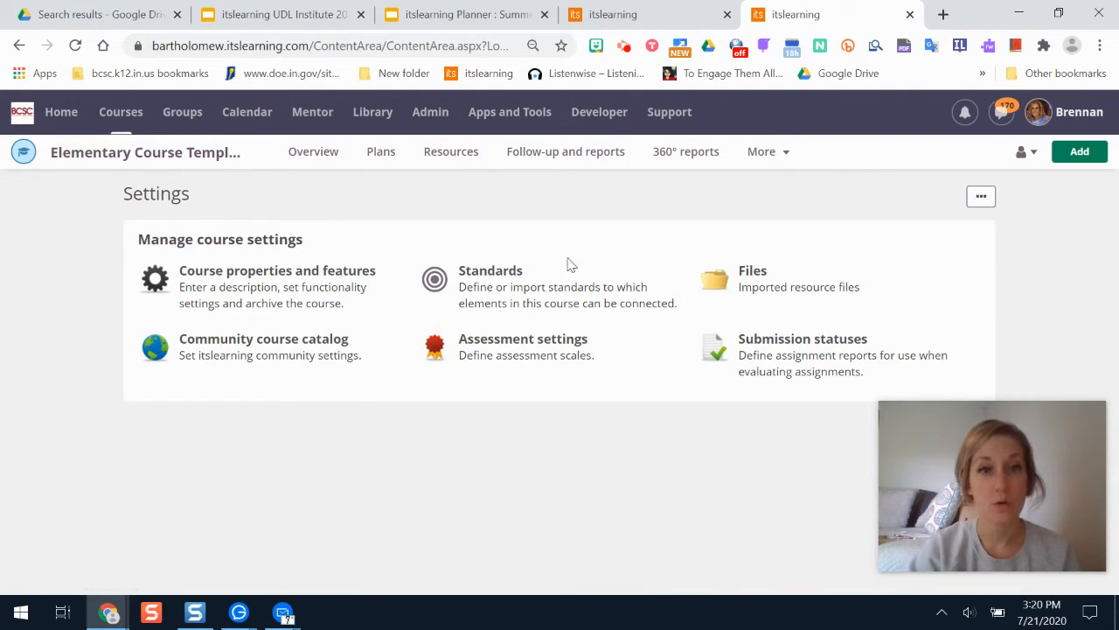
pyautogui.click(326, 280)
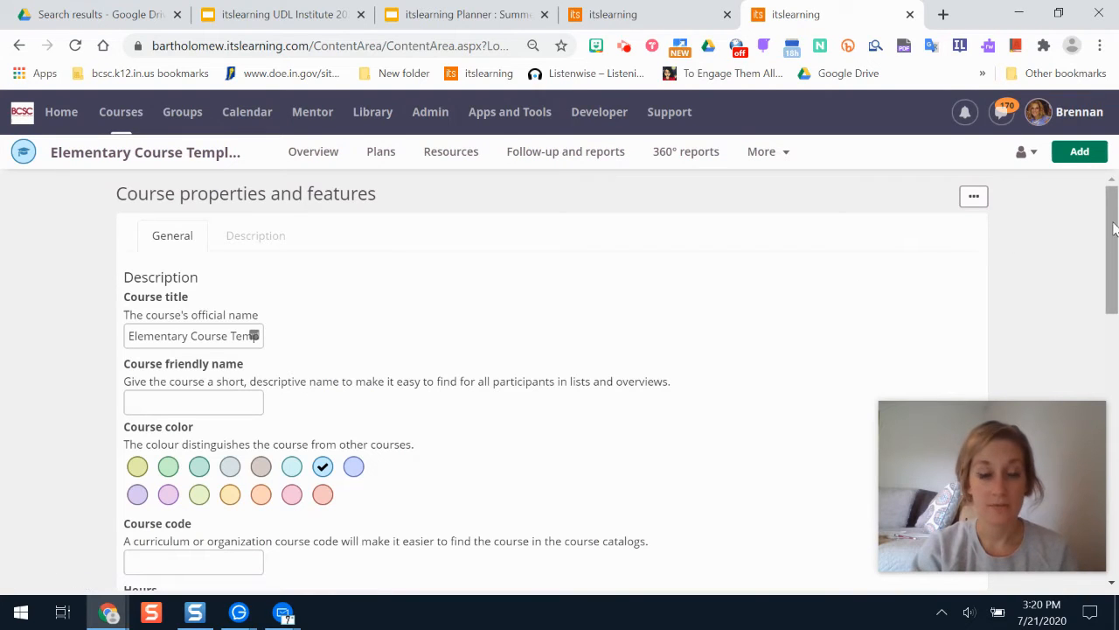
pyautogui.moveTo(1114, 227); pyautogui.dragTo(1114, 411)
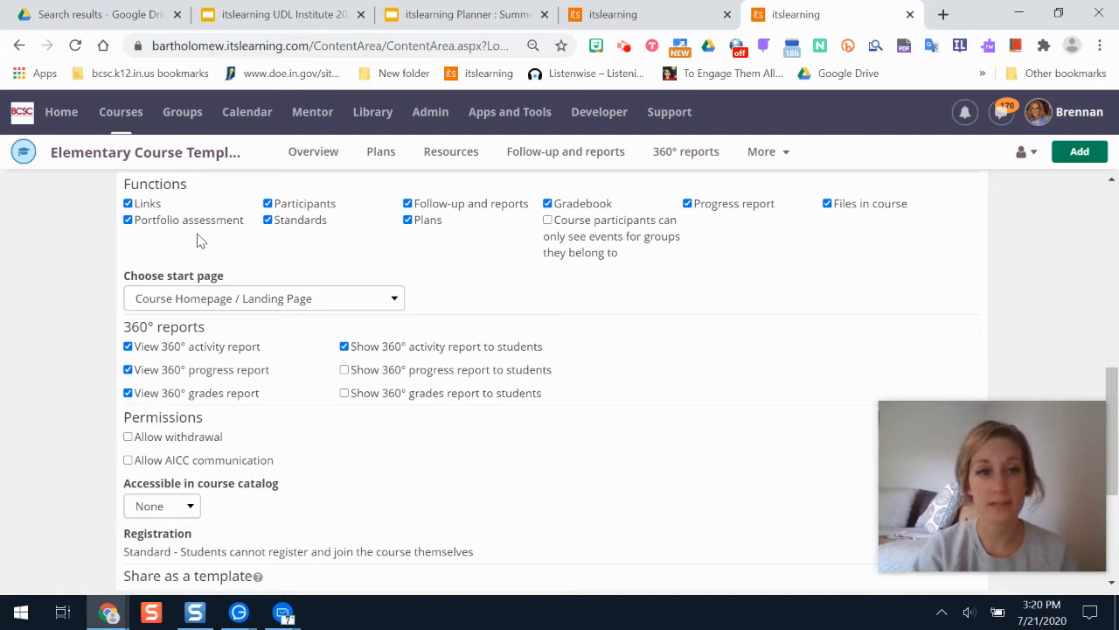
pyautogui.click(263, 300)
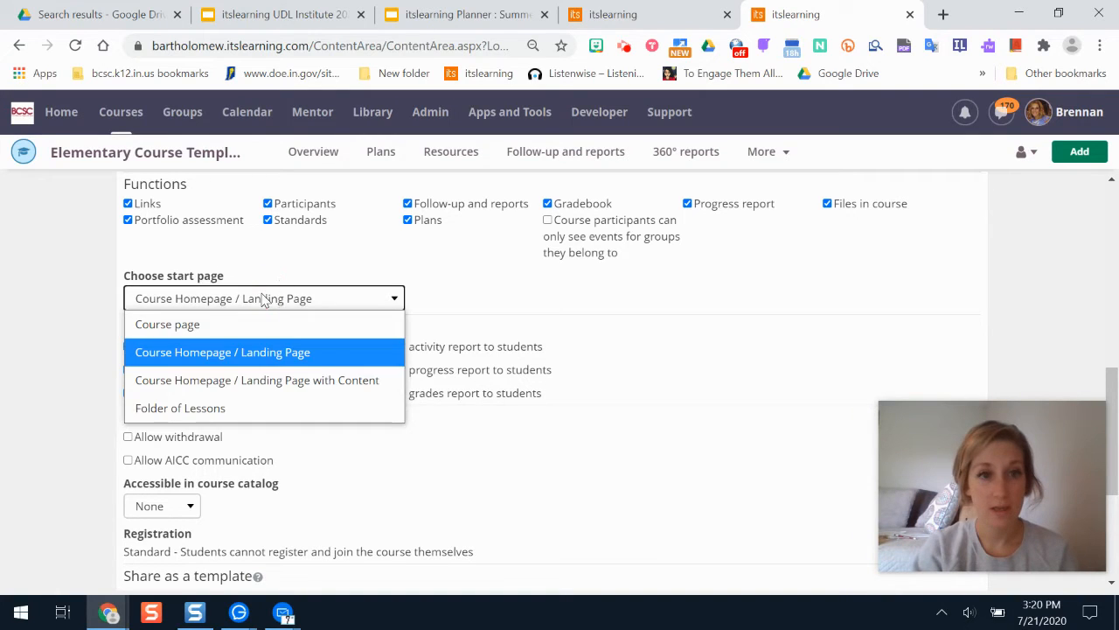
pyautogui.click(284, 353)
pyautogui.moveTo(1117, 391); pyautogui.dragTo(1117, 489)
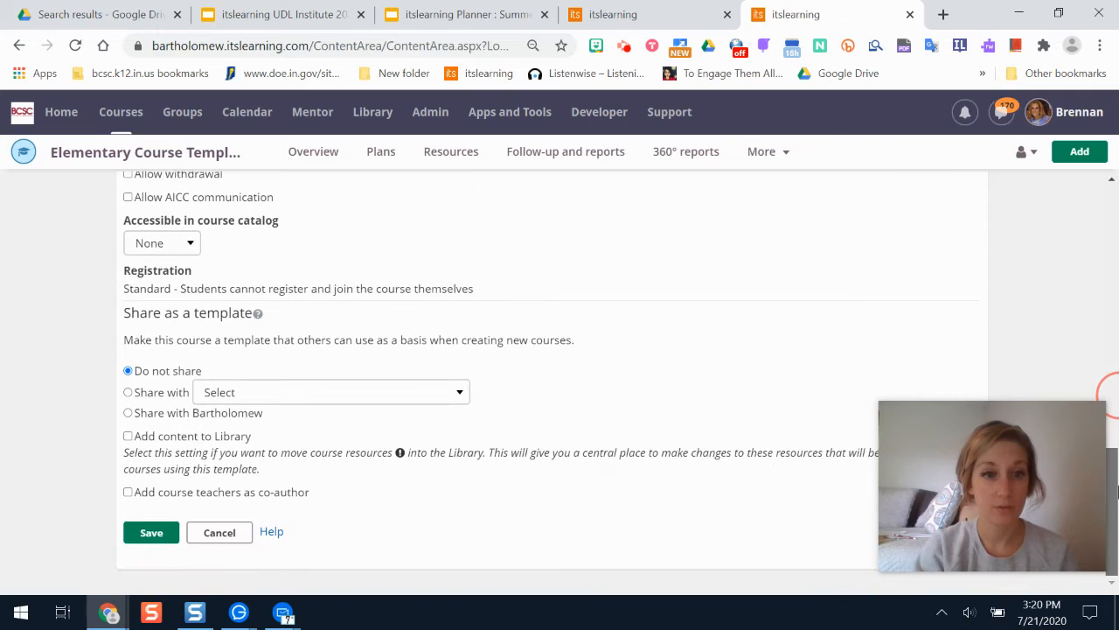
pyautogui.click(153, 533)
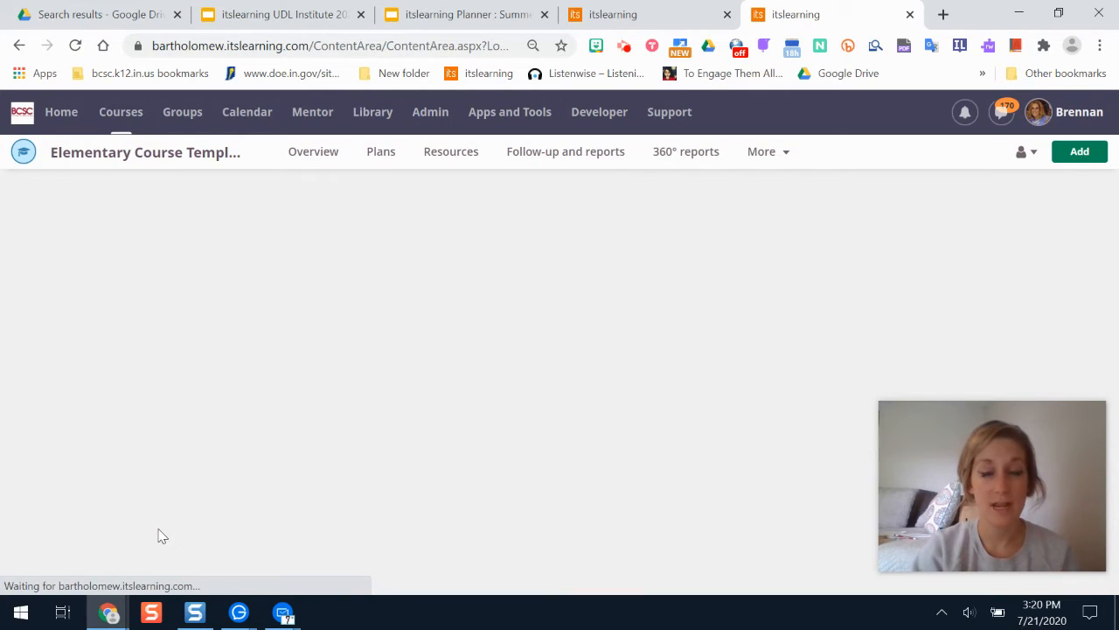
# In the other tab, search courses for "course", open Elementary Course Template Example, and review its landing page.
pyautogui.click(665, 14)
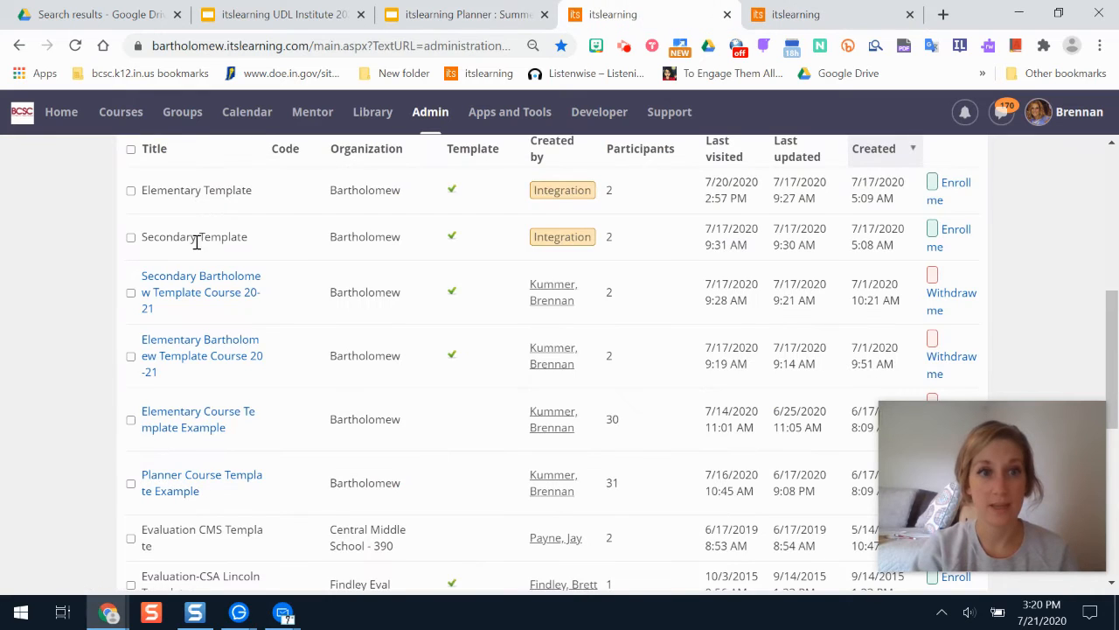
pyautogui.click(119, 112)
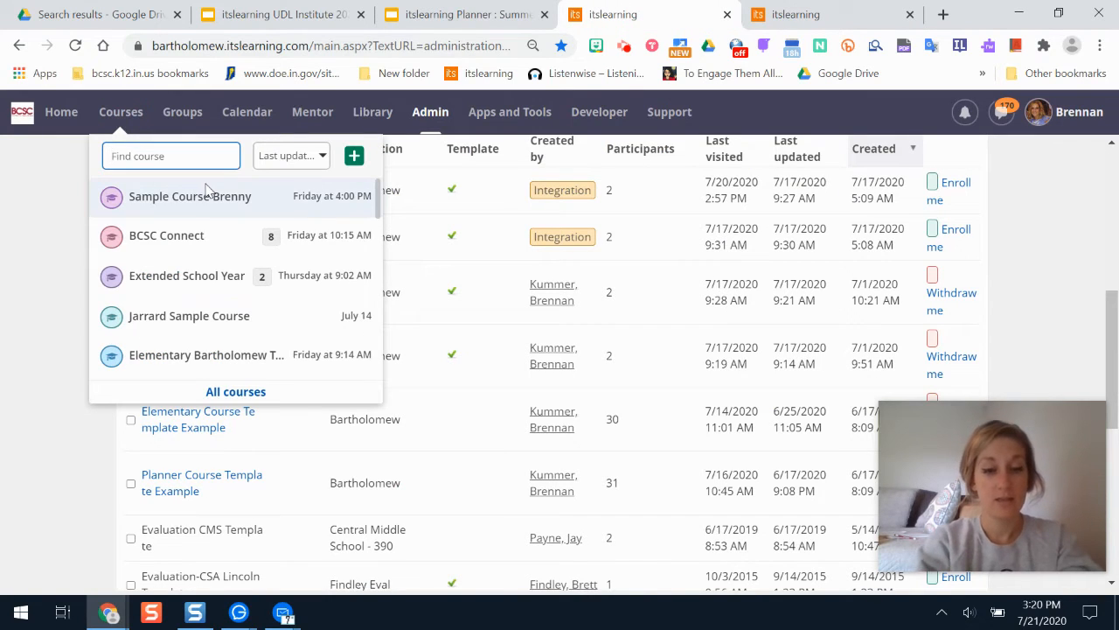
pyautogui.write('course')
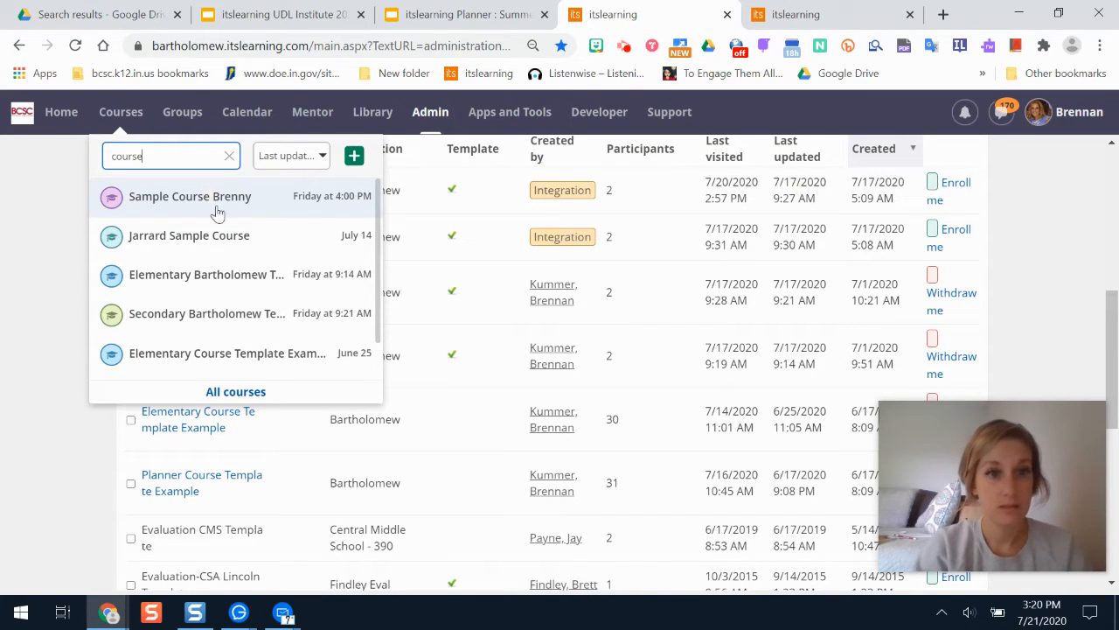
pyautogui.click(285, 354)
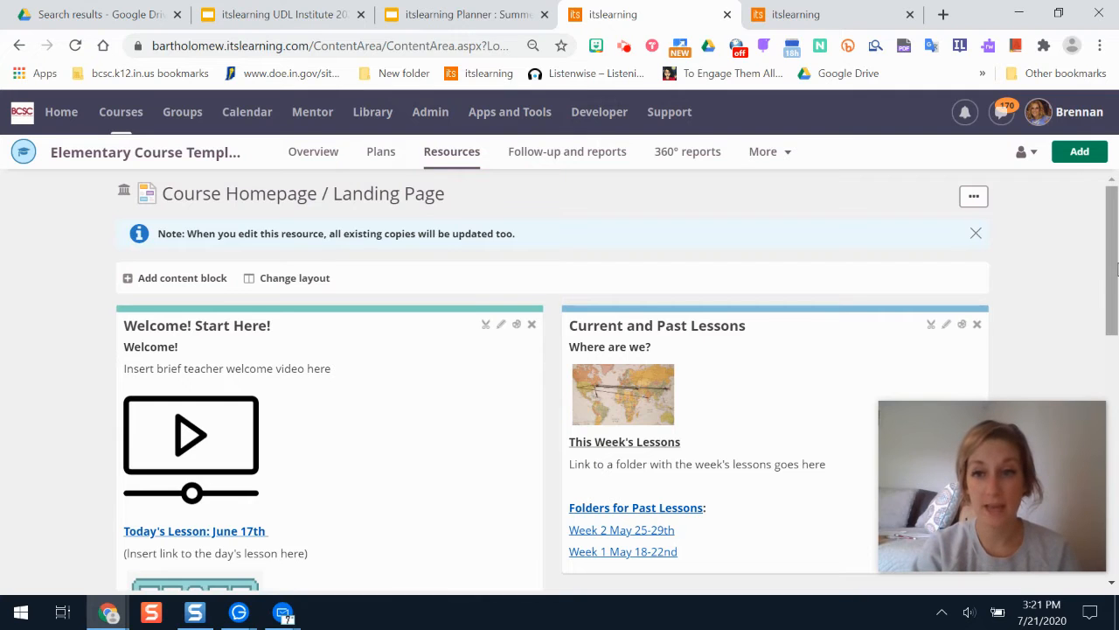
pyautogui.moveTo(1117, 268); pyautogui.dragTo(1113, 330)
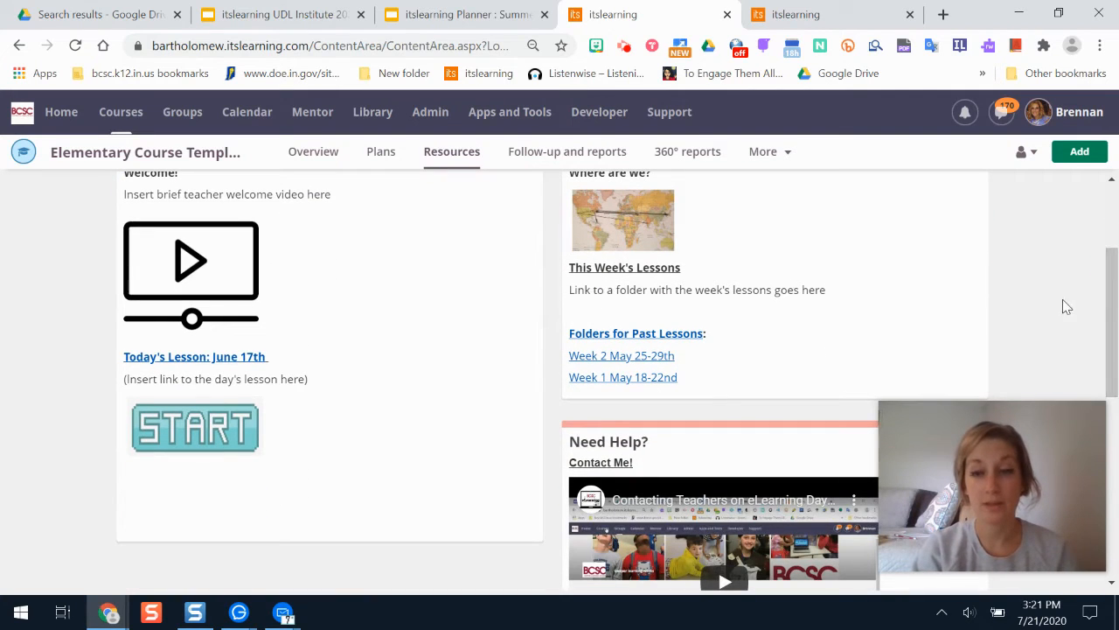
pyautogui.scroll(2, 439, 542)
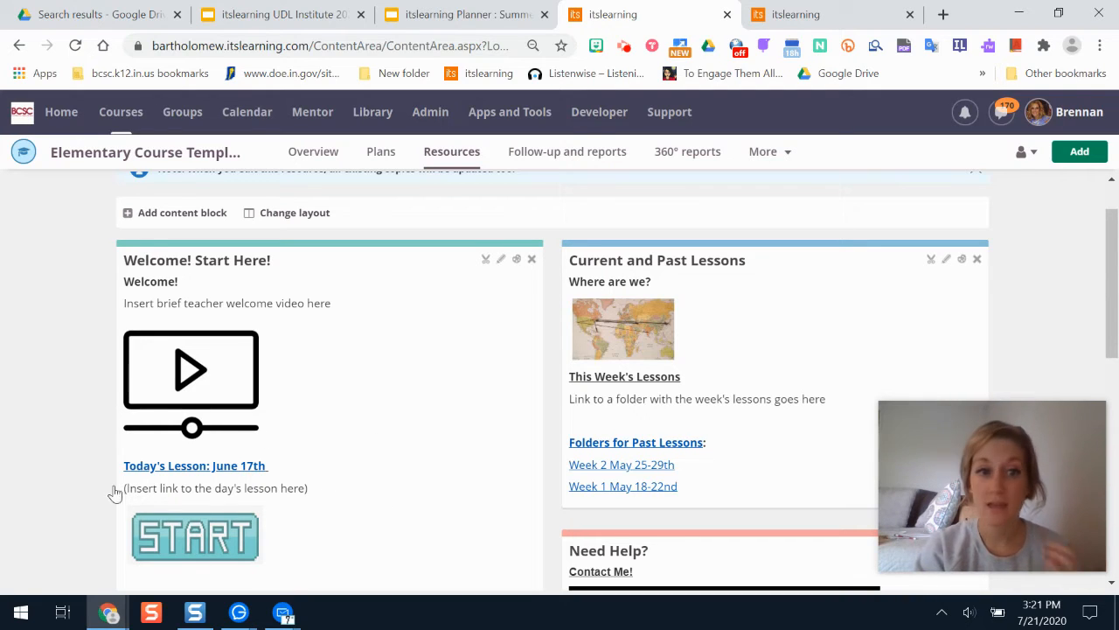
pyautogui.scroll(-2, 1111, 288)
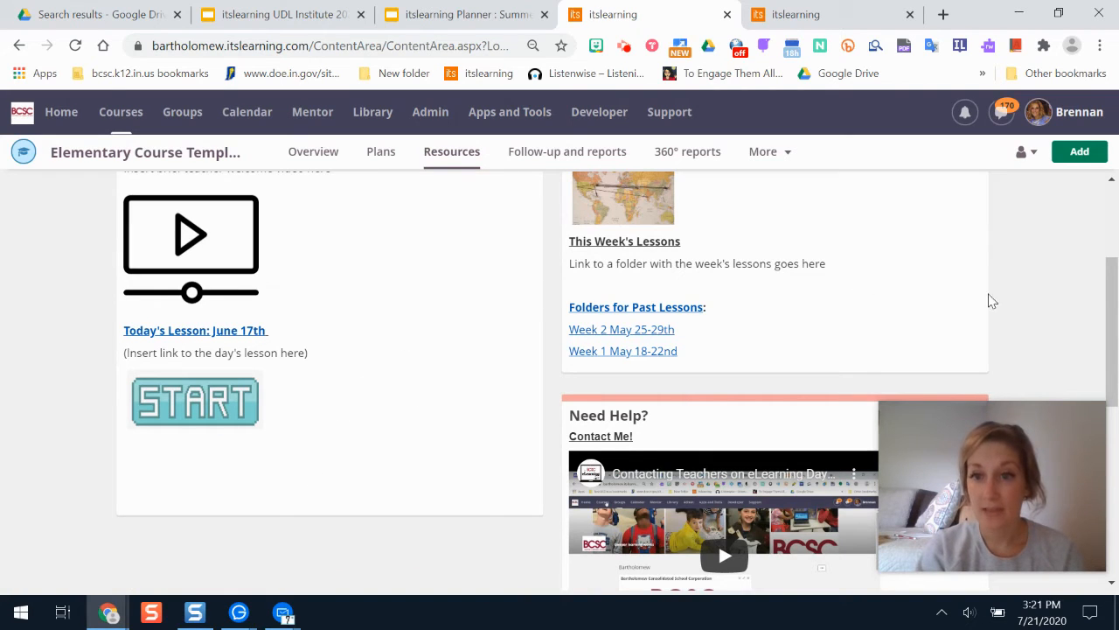
pyautogui.scroll(3, 1114, 326)
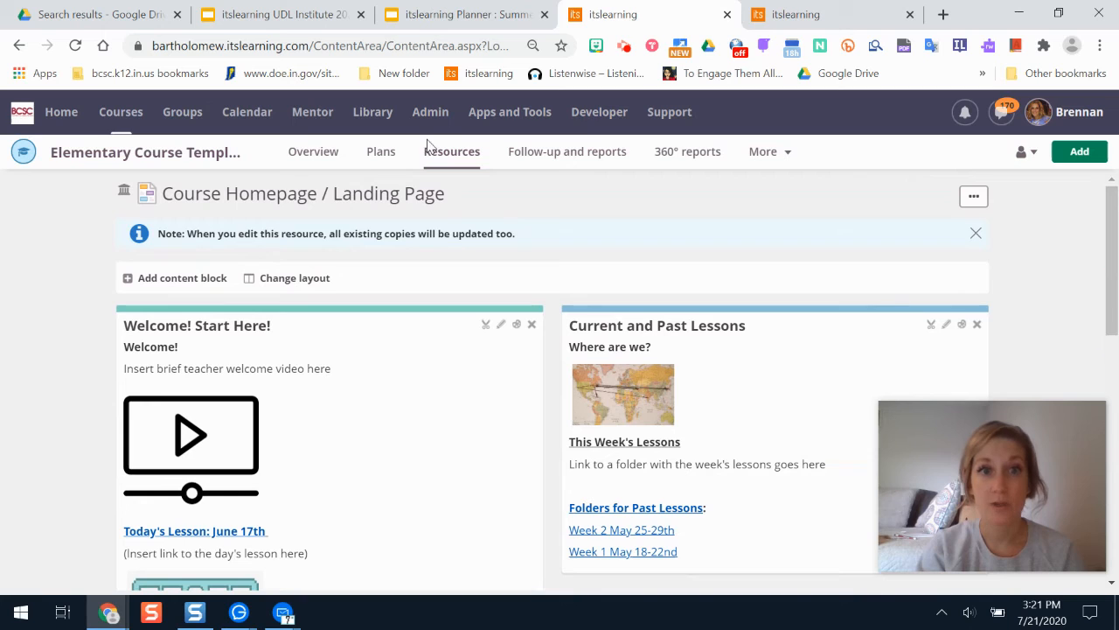
# Navigate Resources to Folder of Lessons, June 15th-19th, and review the June 17 Lesson Page and Curriculum Resources.
pyautogui.click(455, 155)
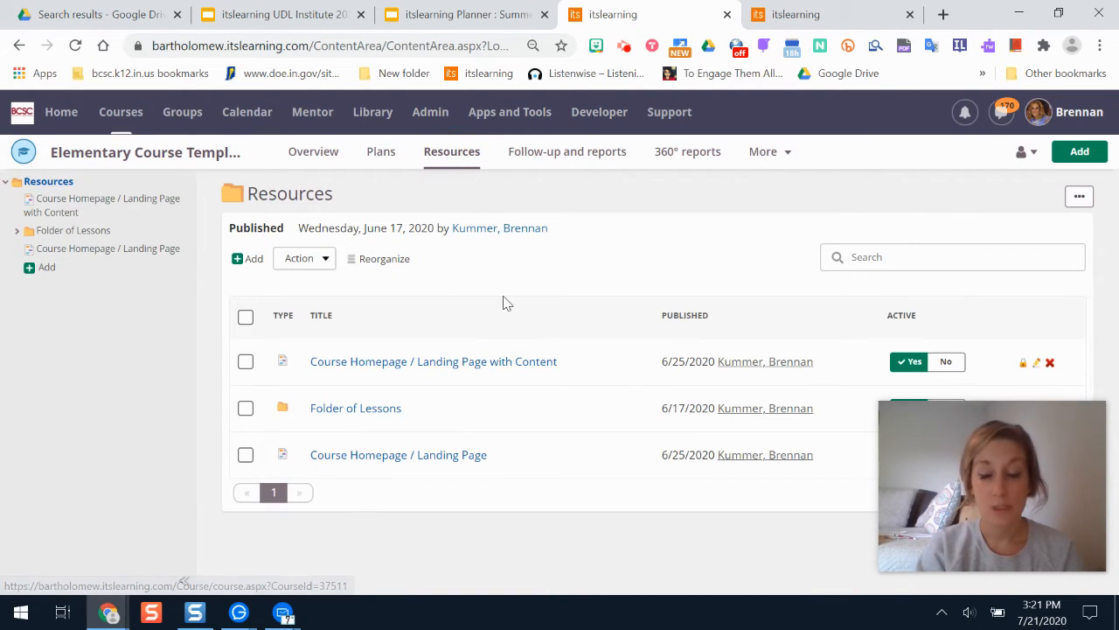
pyautogui.click(353, 411)
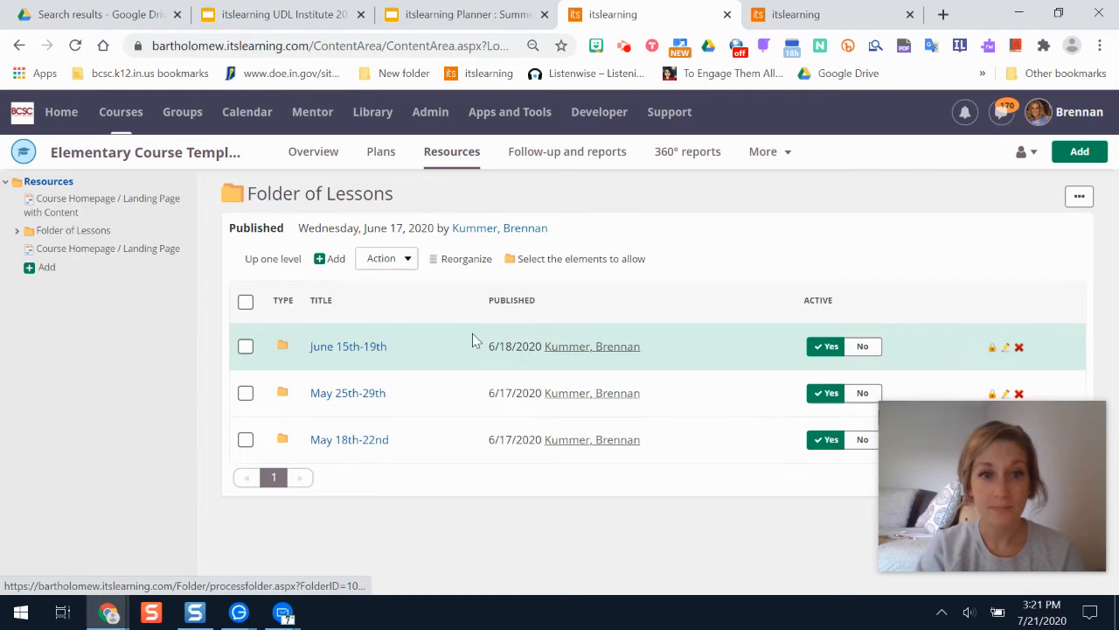
pyautogui.click(345, 348)
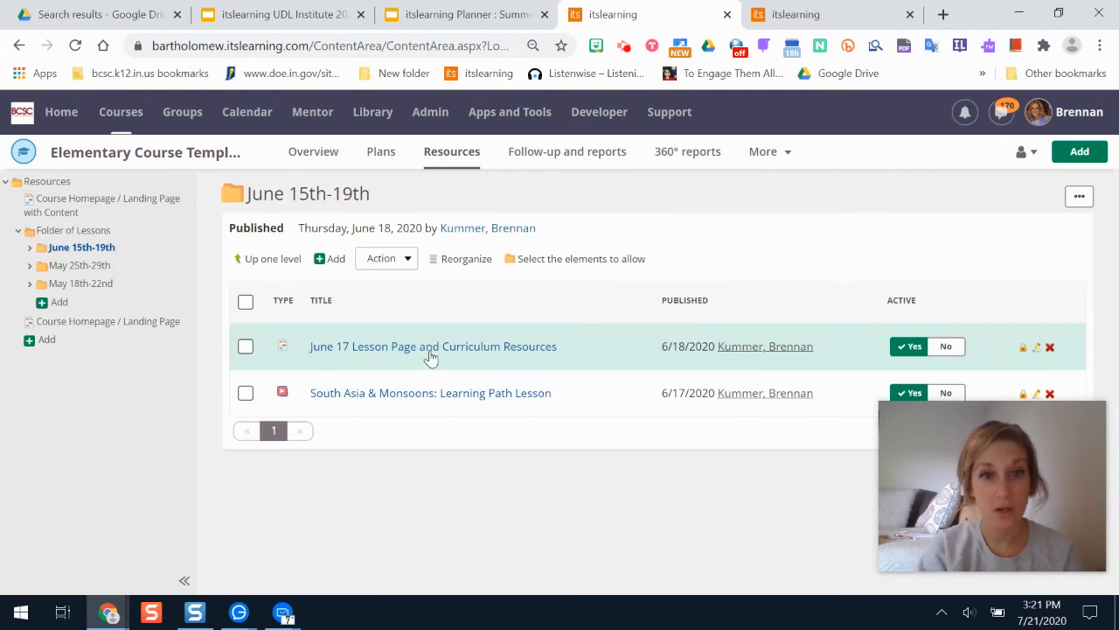
pyautogui.click(420, 353)
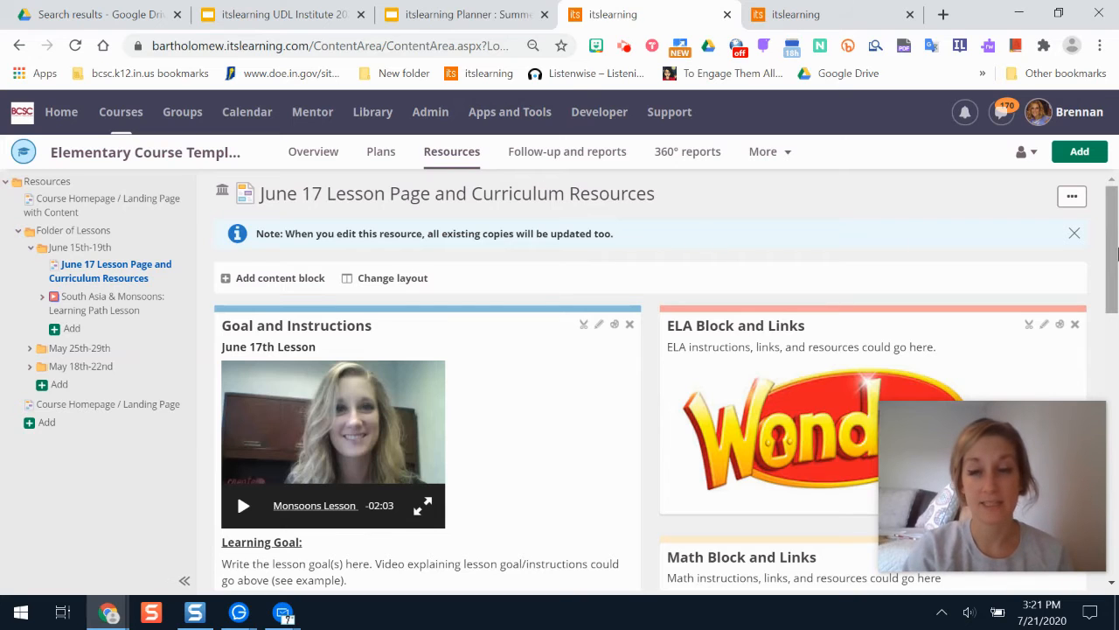
pyautogui.moveTo(1114, 234); pyautogui.dragTo(1112, 254)
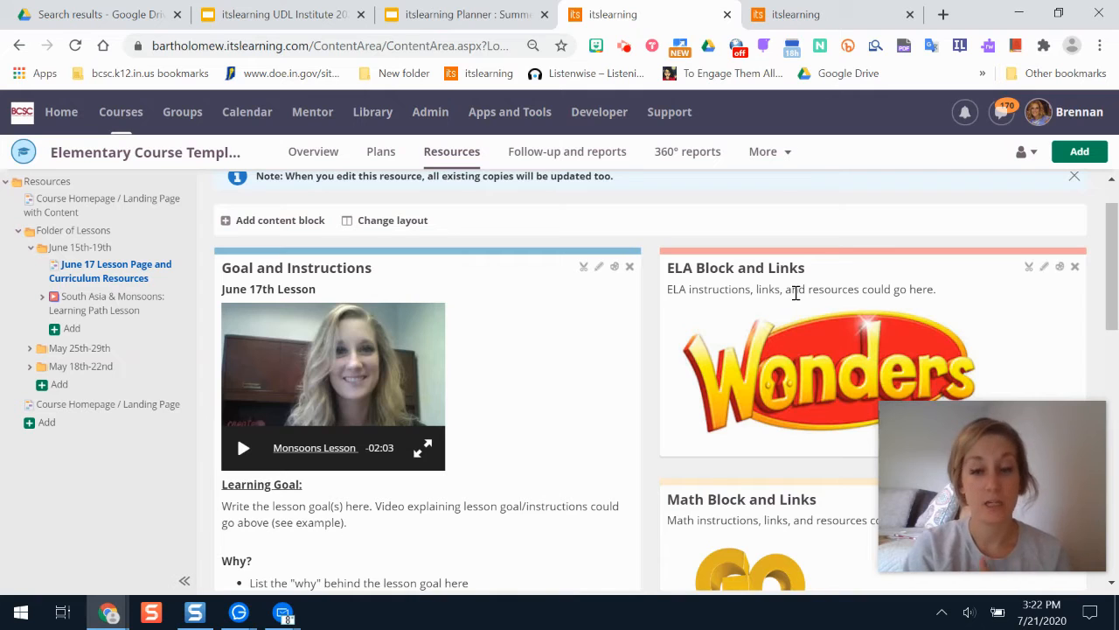
pyautogui.scroll(-1, 1106, 237)
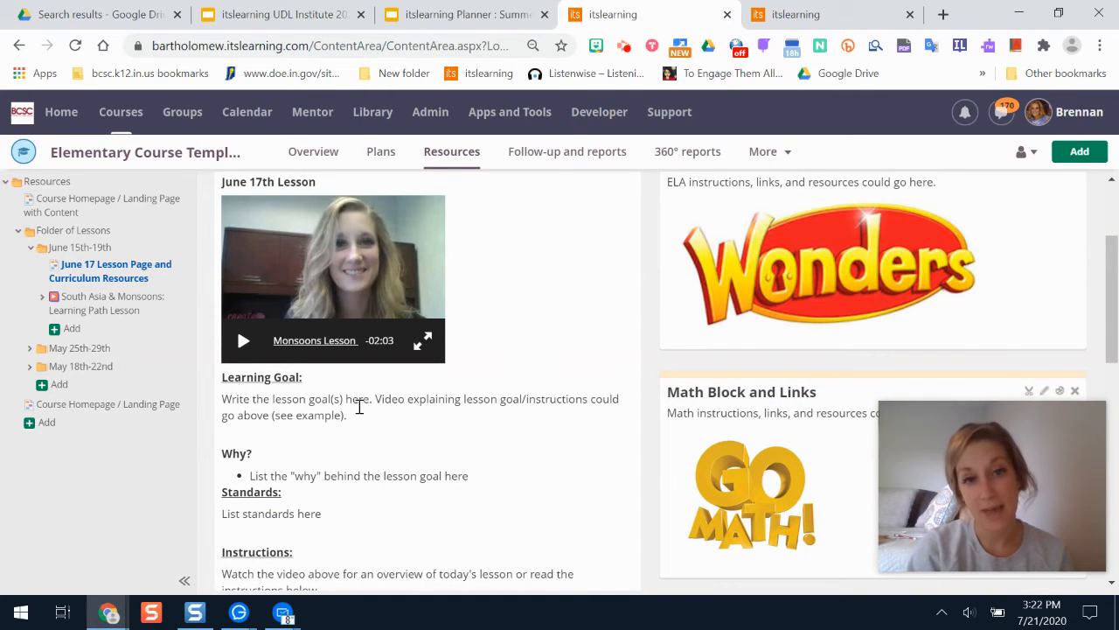
pyautogui.moveTo(1114, 327); pyautogui.dragTo(1116, 385)
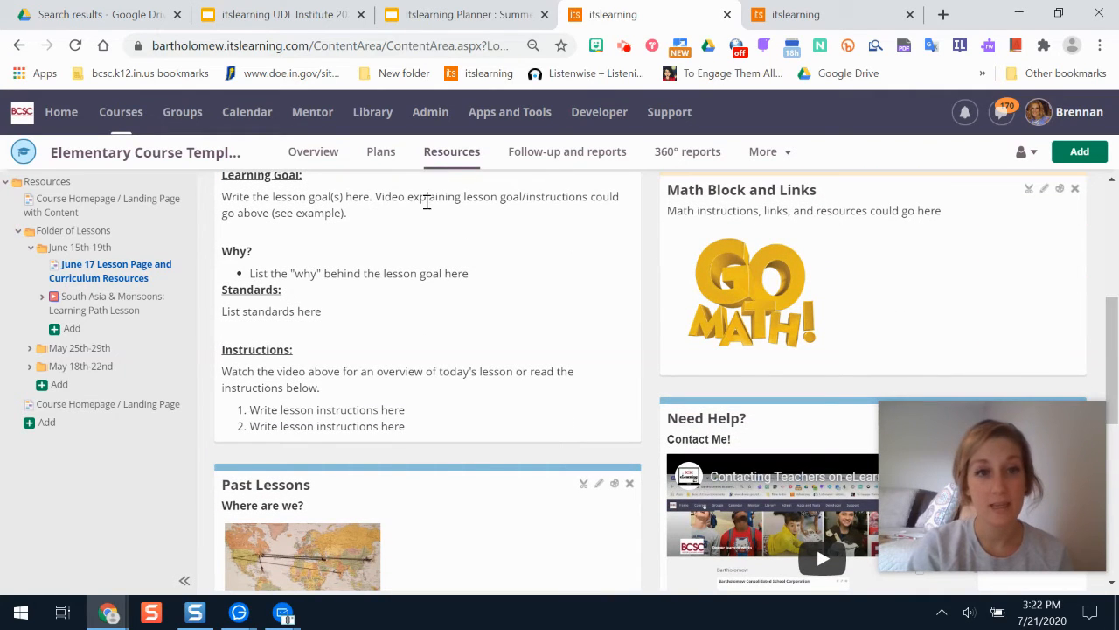
pyautogui.click(1116, 434)
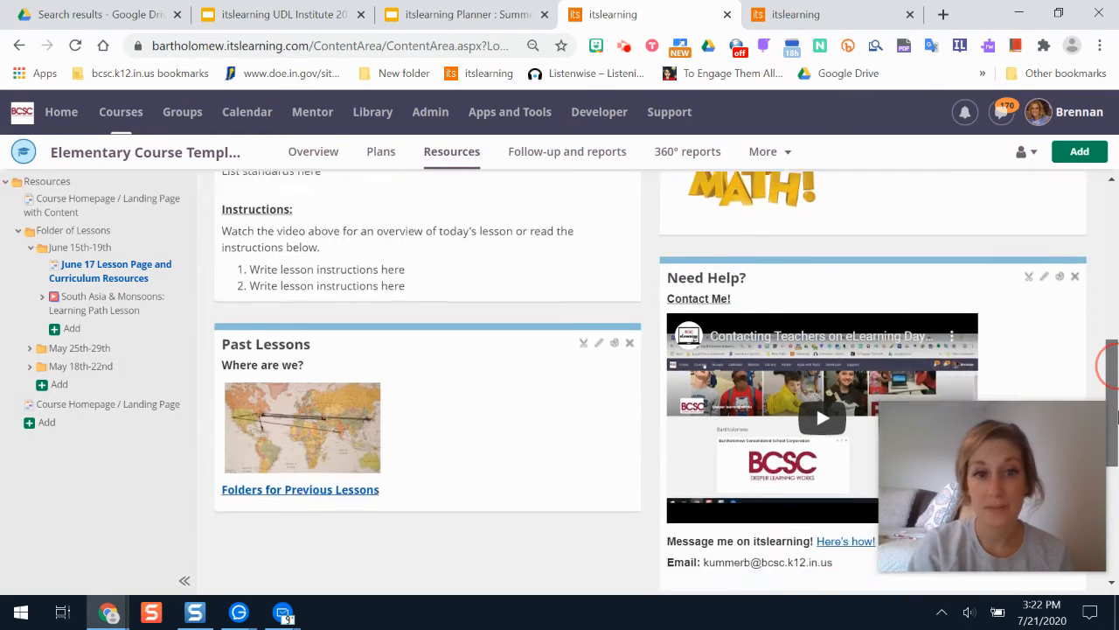
pyautogui.moveTo(1116, 444); pyautogui.dragTo(1117, 226)
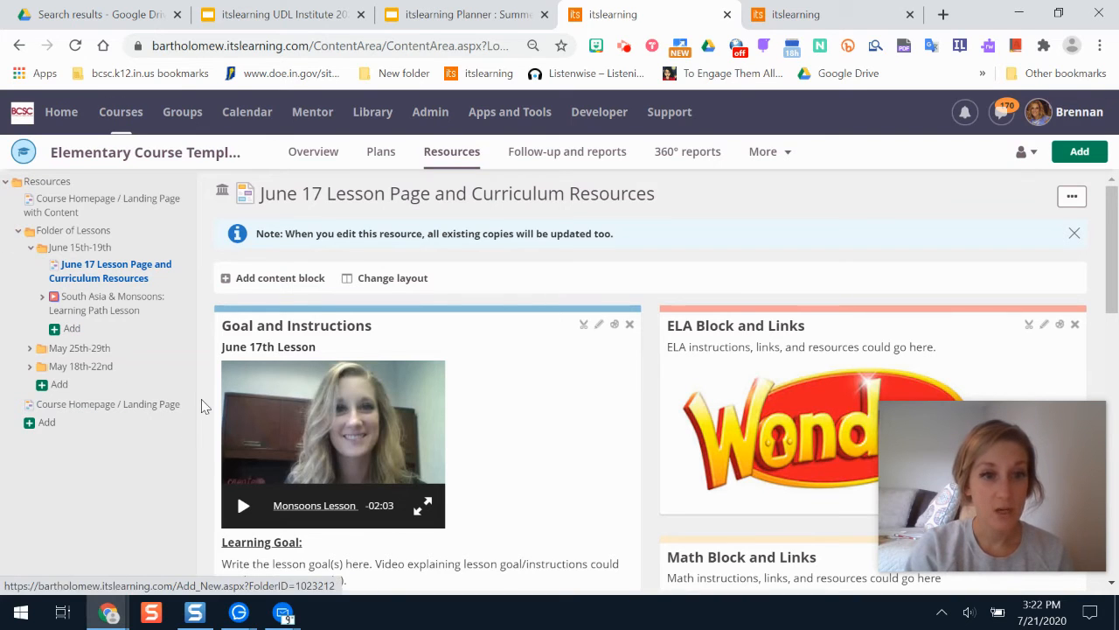
# Open the Course Homepage / Landing Page and copy the link address of the June 17 Lesson Page from the resources tree.
pyautogui.click(155, 407)
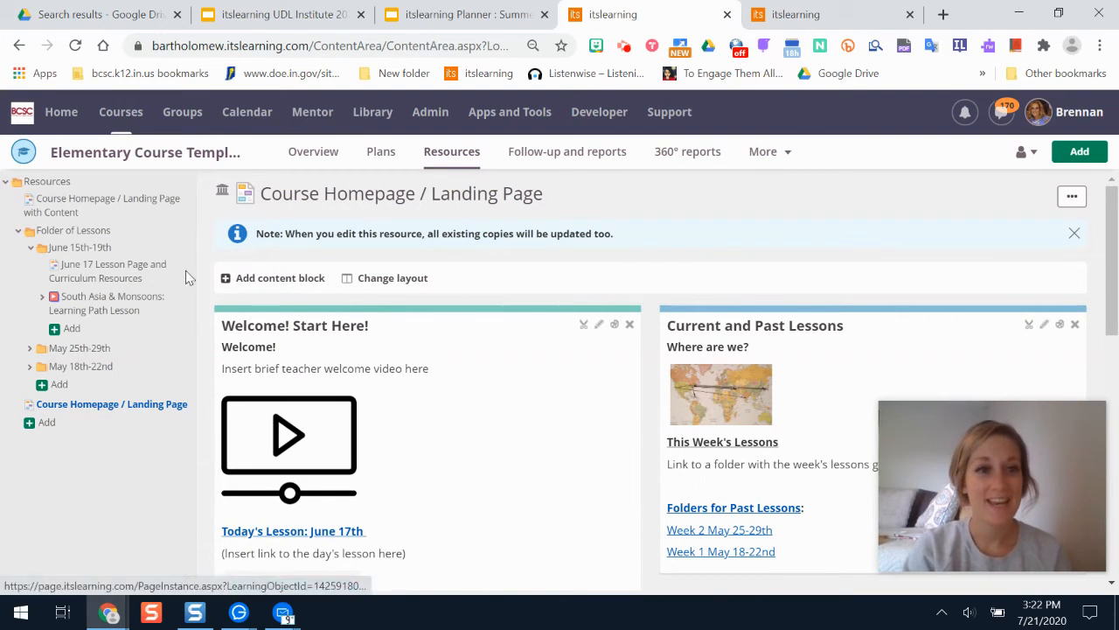
pyautogui.rightClick(122, 273)
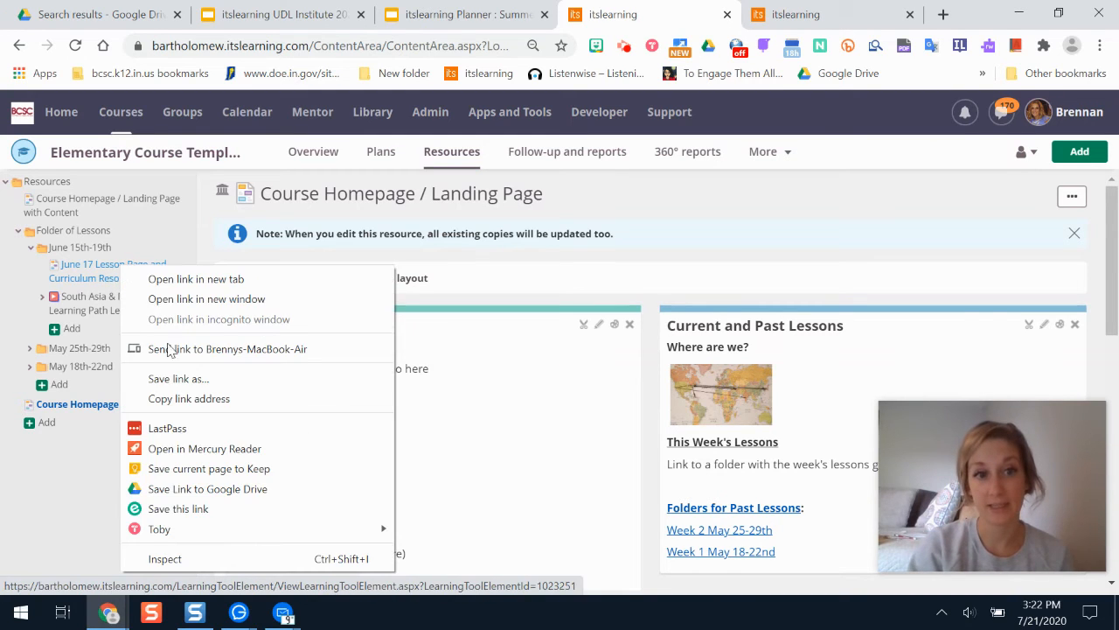
pyautogui.click(201, 398)
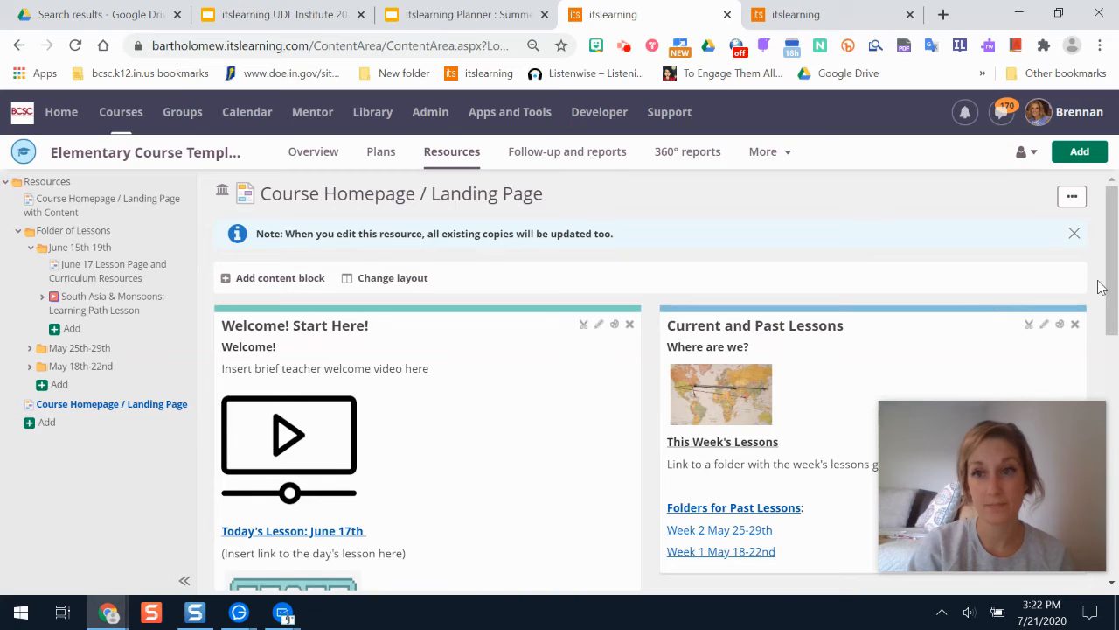
# Edit the Welcome! Start Here! block, replacing the lesson link placeholder text with "Click here".
pyautogui.moveTo(1117, 250); pyautogui.dragTo(1118, 293)
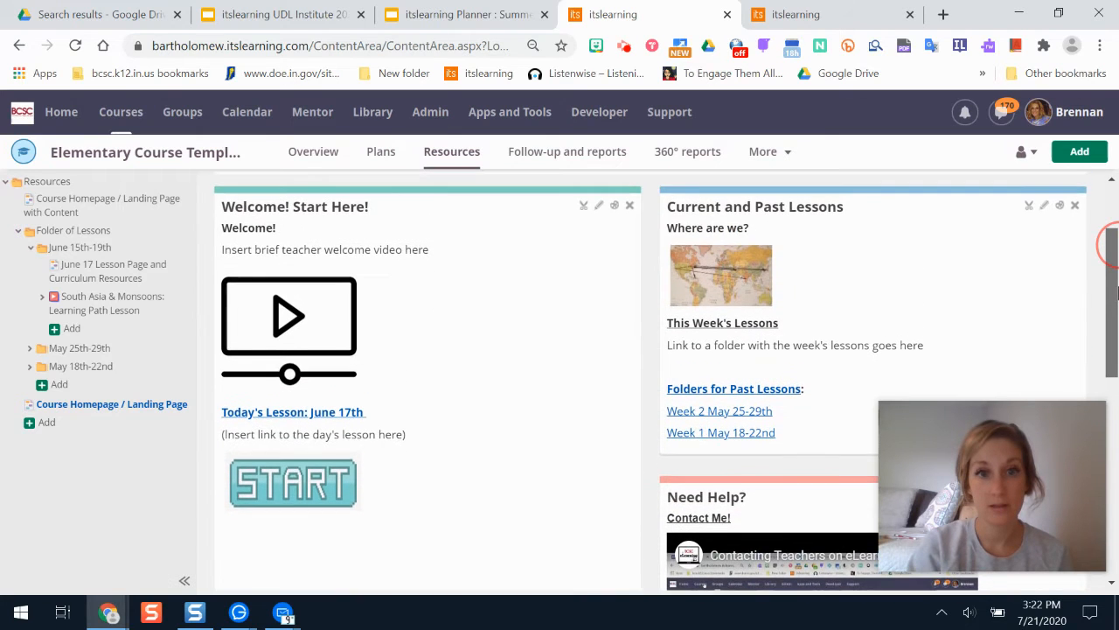
pyautogui.click(599, 208)
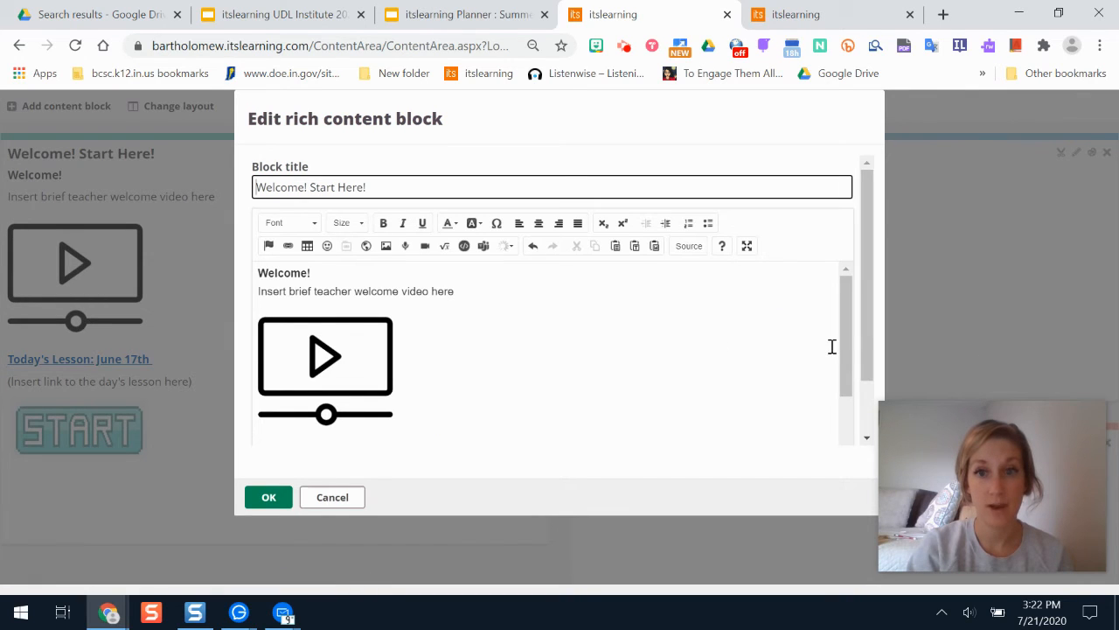
pyautogui.moveTo(872, 320); pyautogui.dragTo(841, 424)
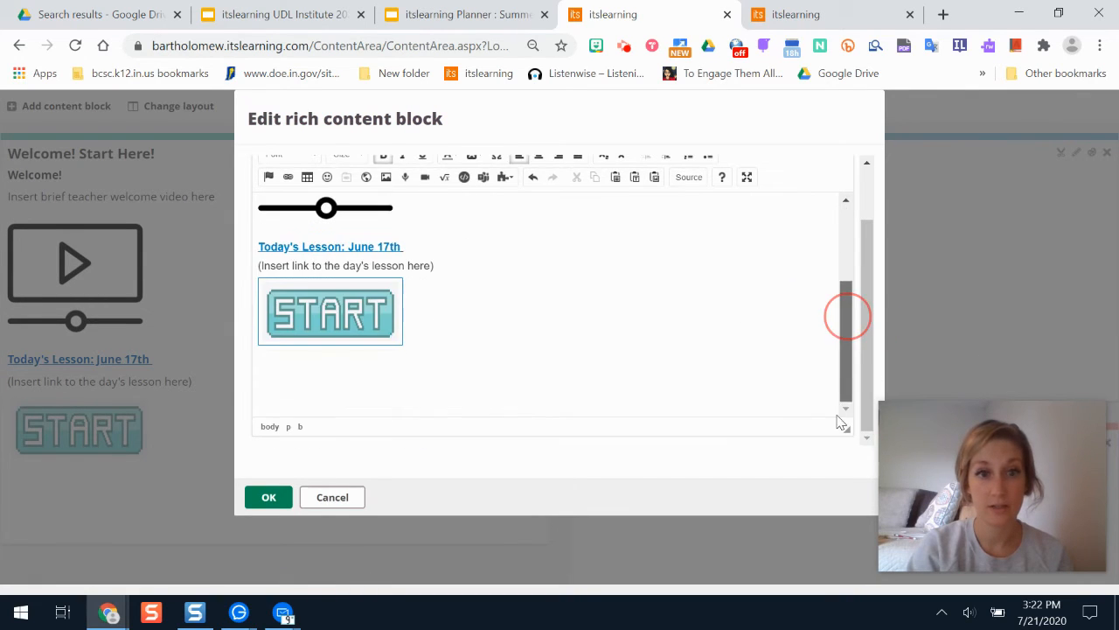
pyautogui.click(362, 265)
pyautogui.click(439, 262)
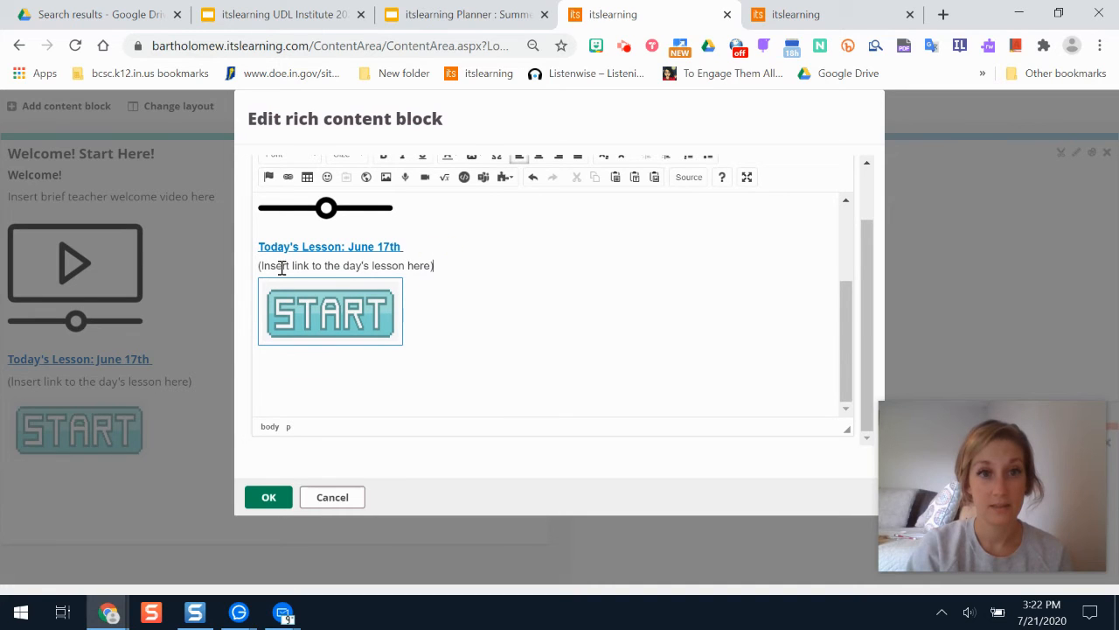
pyautogui.moveTo(434, 265); pyautogui.dragTo(262, 269)
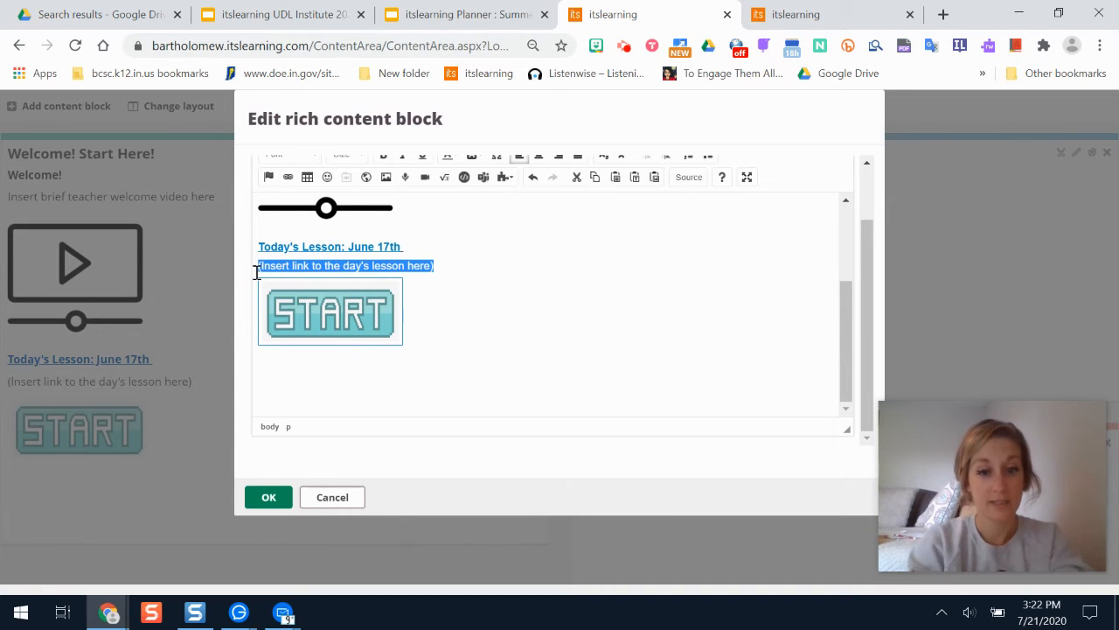
pyautogui.write('Click here')
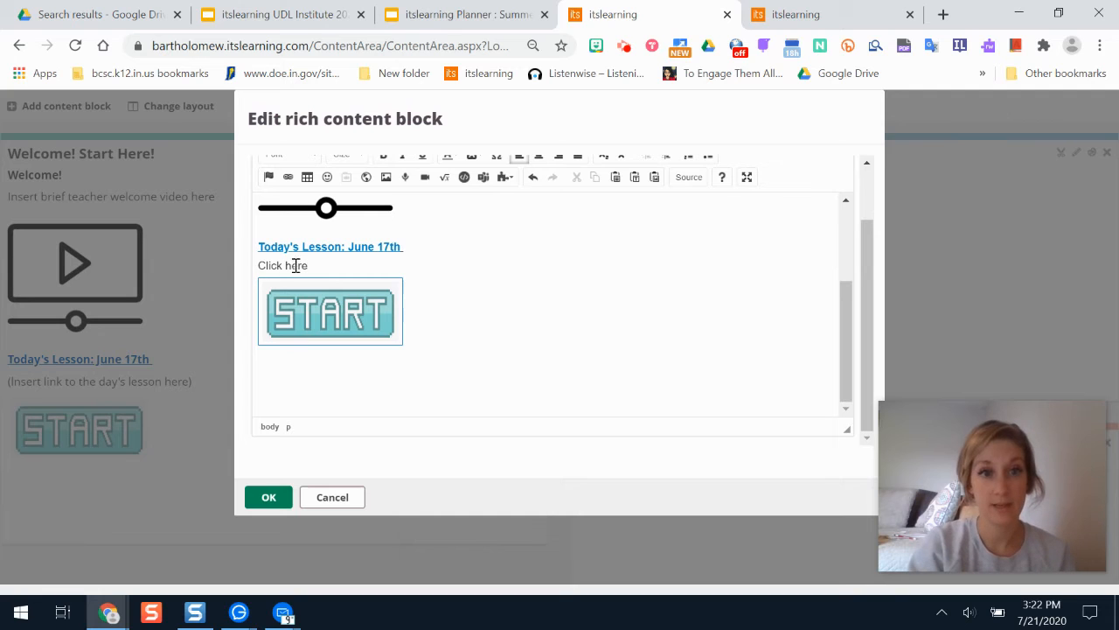
# Link the "Click here" text to the copied June 17 Lesson Page address.
pyautogui.click(317, 265)
pyautogui.moveTo(317, 265); pyautogui.dragTo(251, 267)
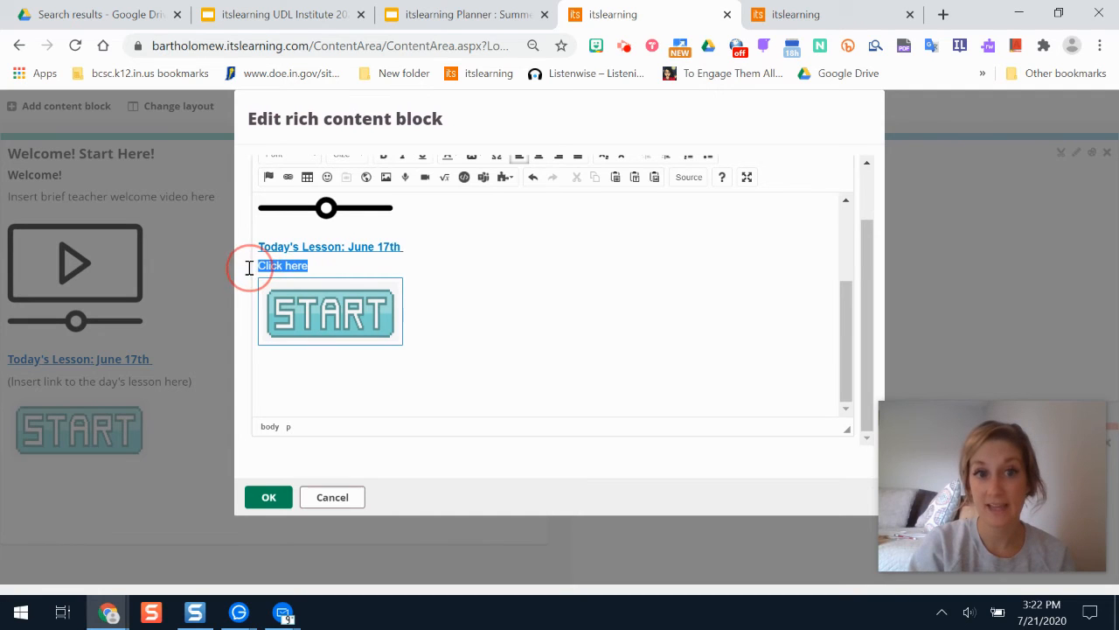
pyautogui.click(287, 178)
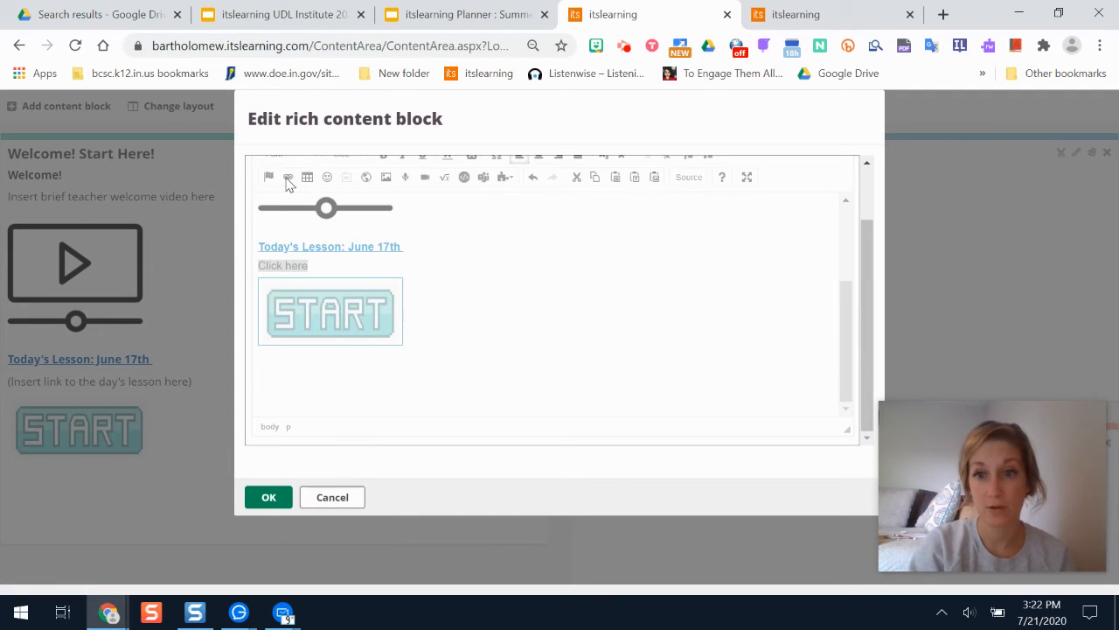
pyautogui.click(519, 288)
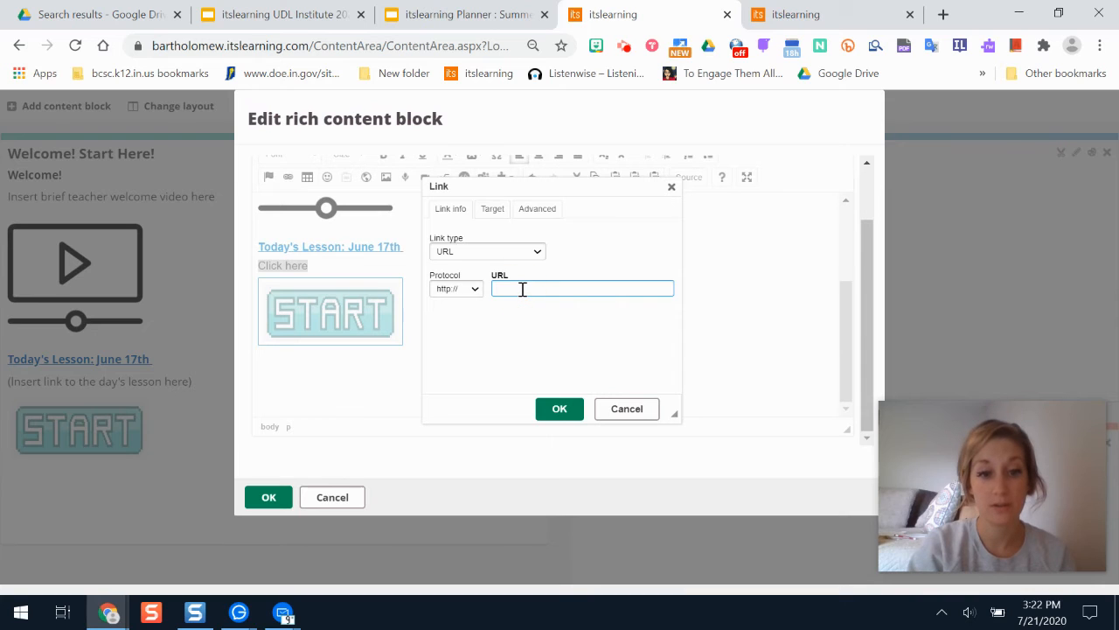
pyautogui.rightClick(522, 288)
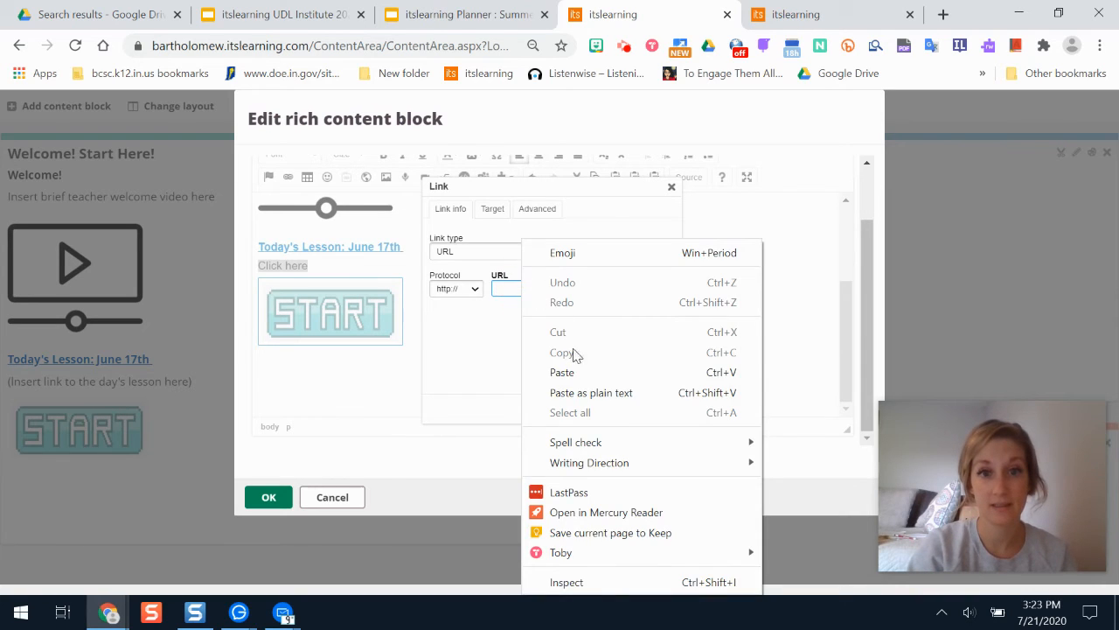
pyautogui.click(574, 370)
pyautogui.click(560, 404)
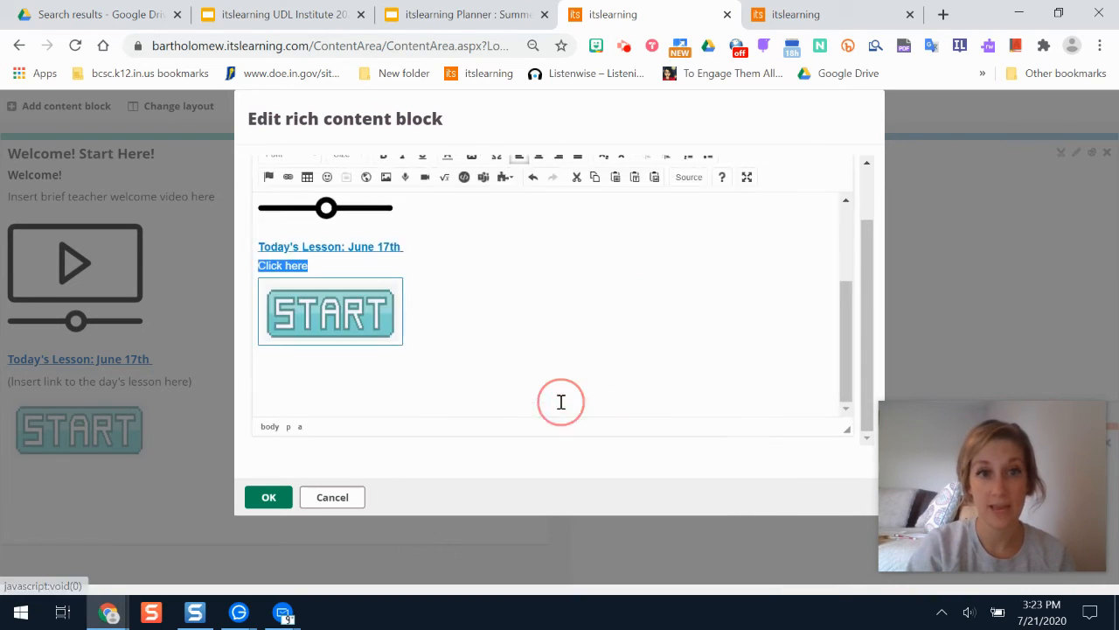
pyautogui.click(515, 348)
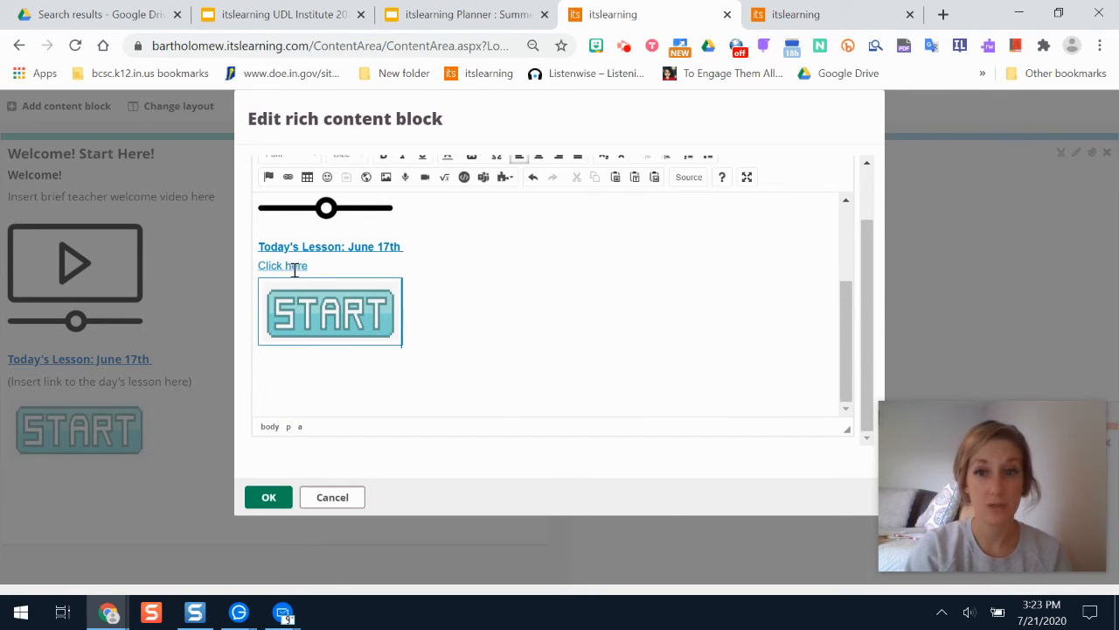
# Link the START image to the same June 17 Lesson Page address and save the block.
pyautogui.click(331, 313)
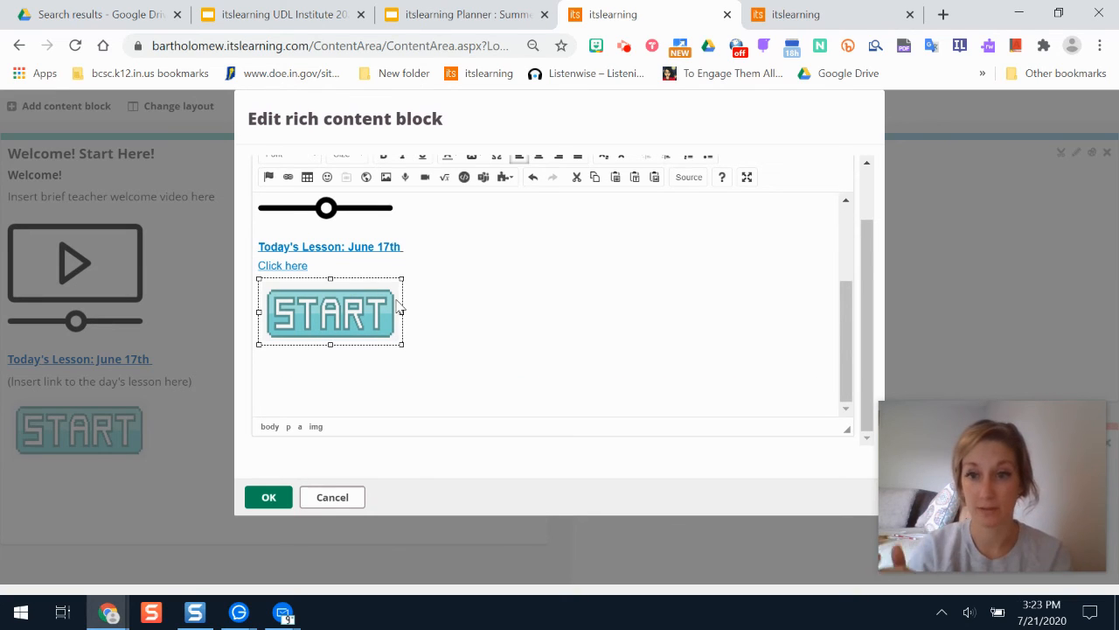
pyautogui.click(287, 178)
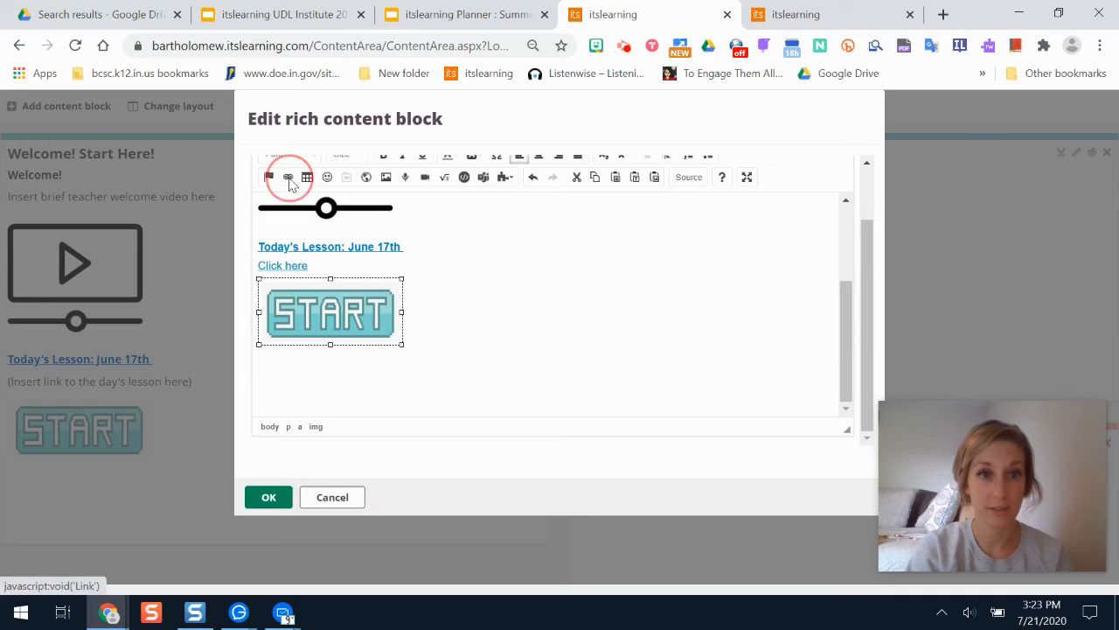
pyautogui.press('BackSpace')
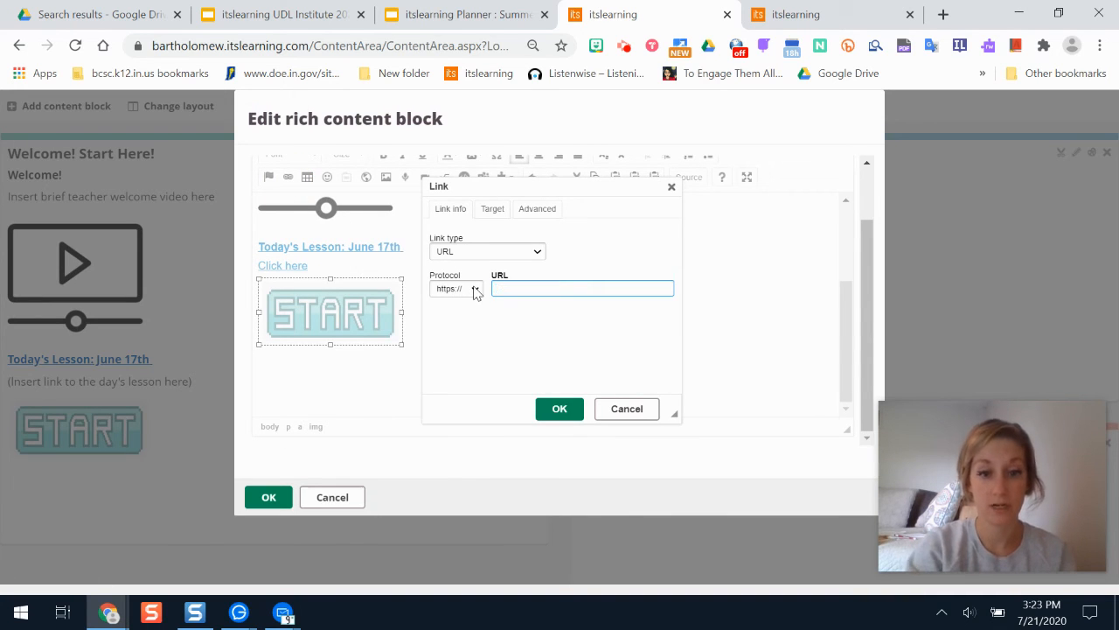
pyautogui.hotkey('ctrl', 'v')
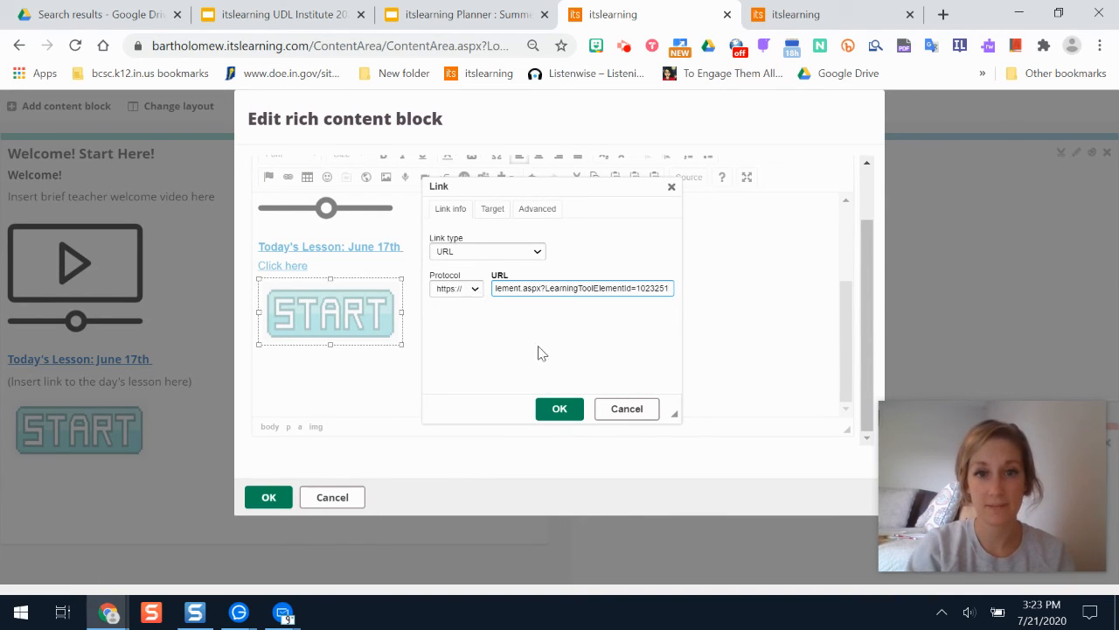
pyautogui.click(559, 408)
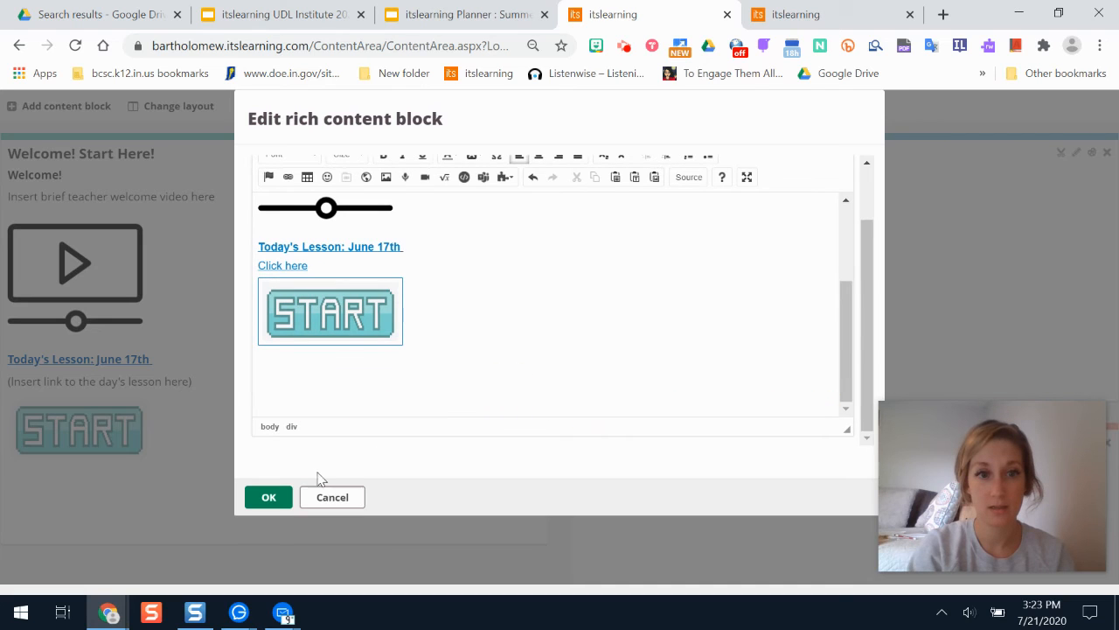
pyautogui.click(268, 497)
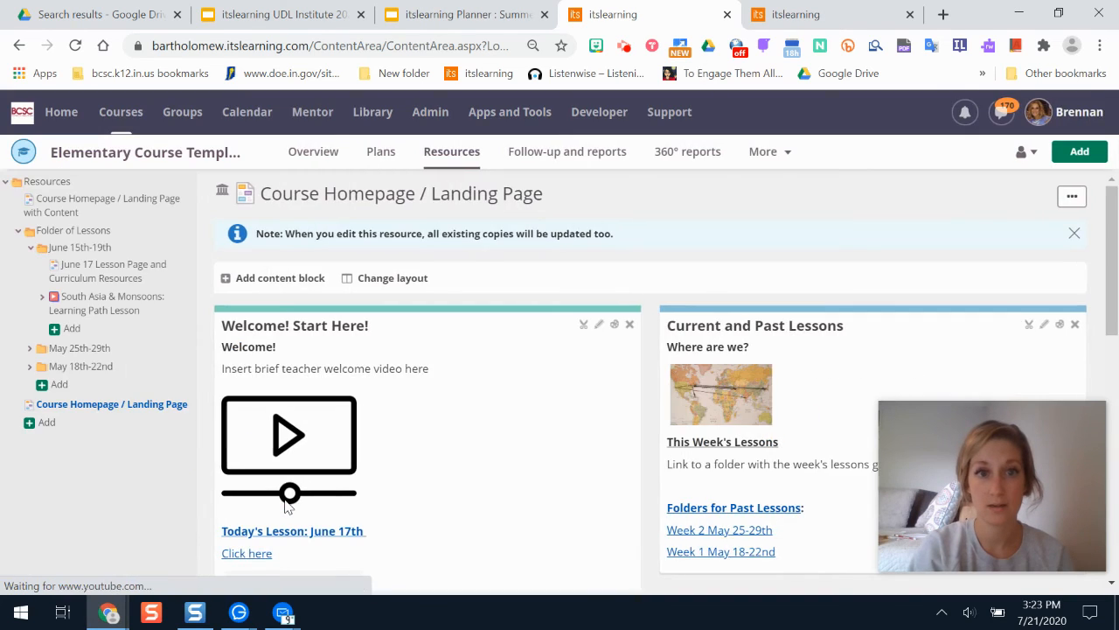
# Test the START image link by opening the June 17 Lesson Page from the landing page.
pyautogui.scroll(-7, 1111, 383)
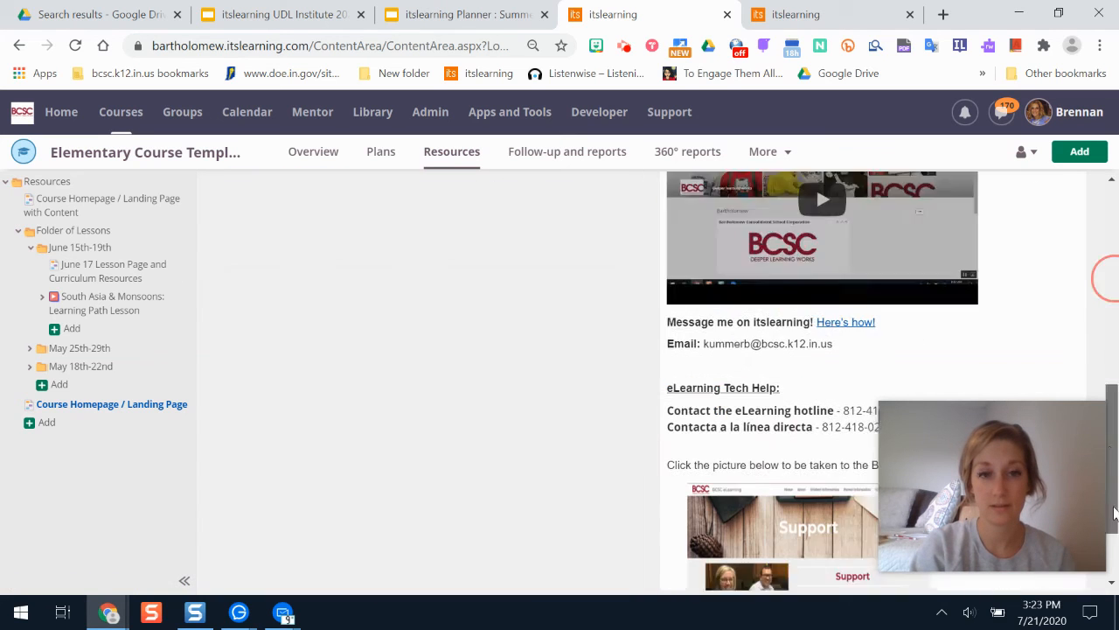
pyautogui.scroll(5, 405, 359)
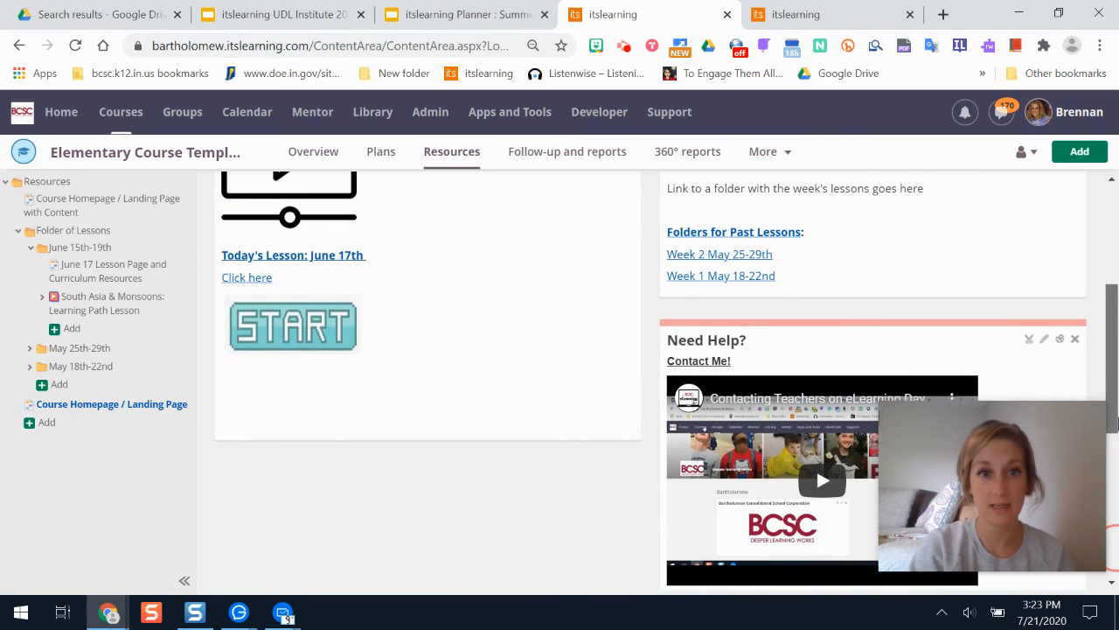
pyautogui.click(295, 321)
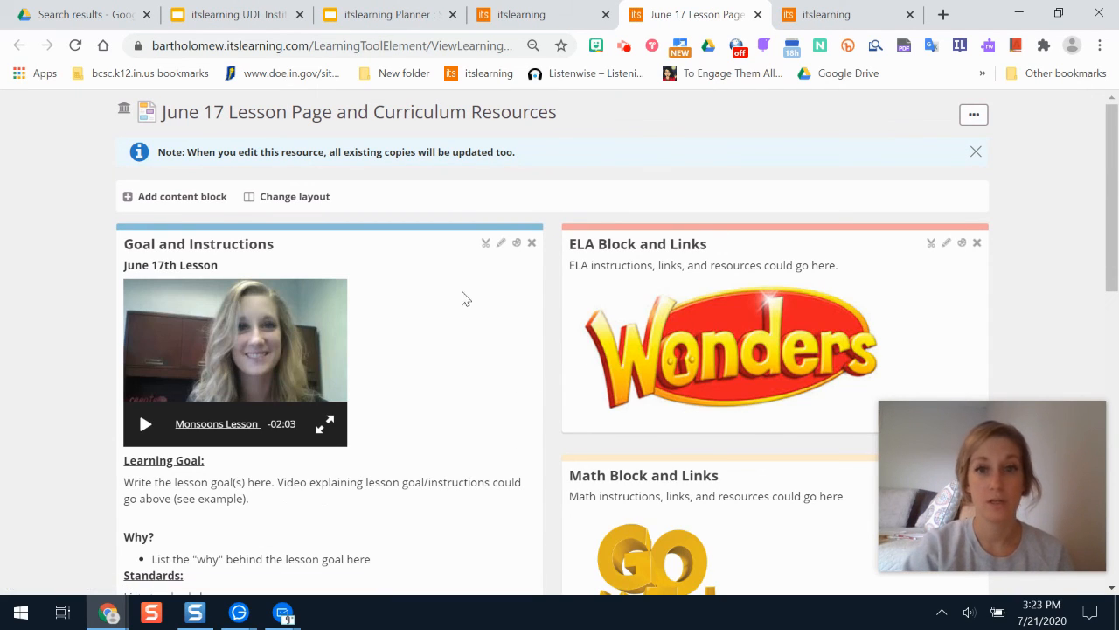
pyautogui.moveTo(1117, 231); pyautogui.dragTo(1118, 273)
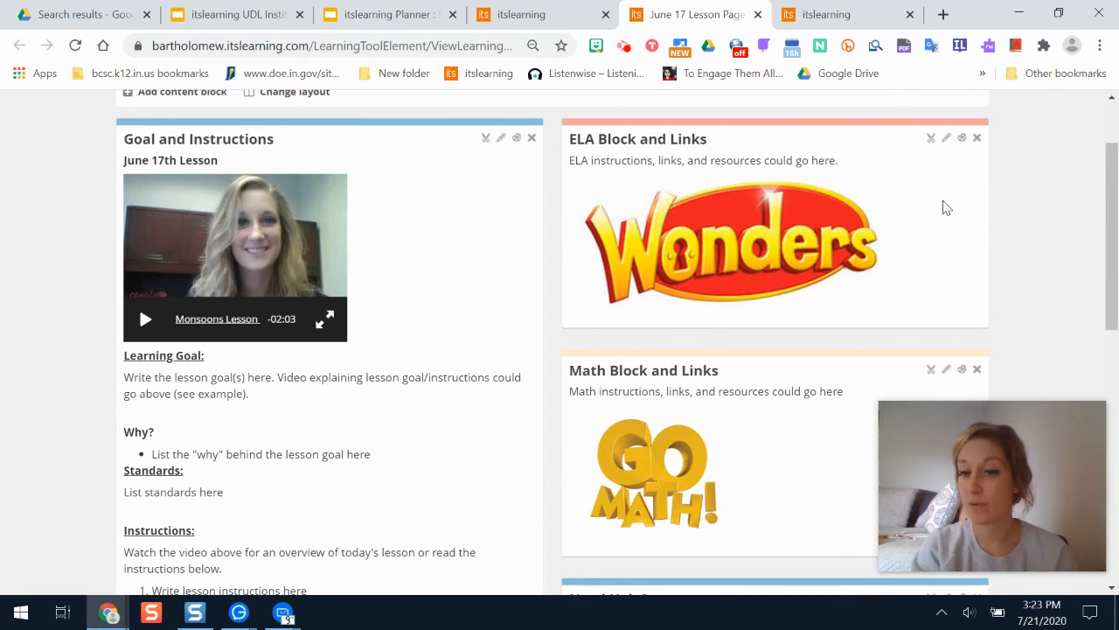
pyautogui.scroll(-1, 1118, 228)
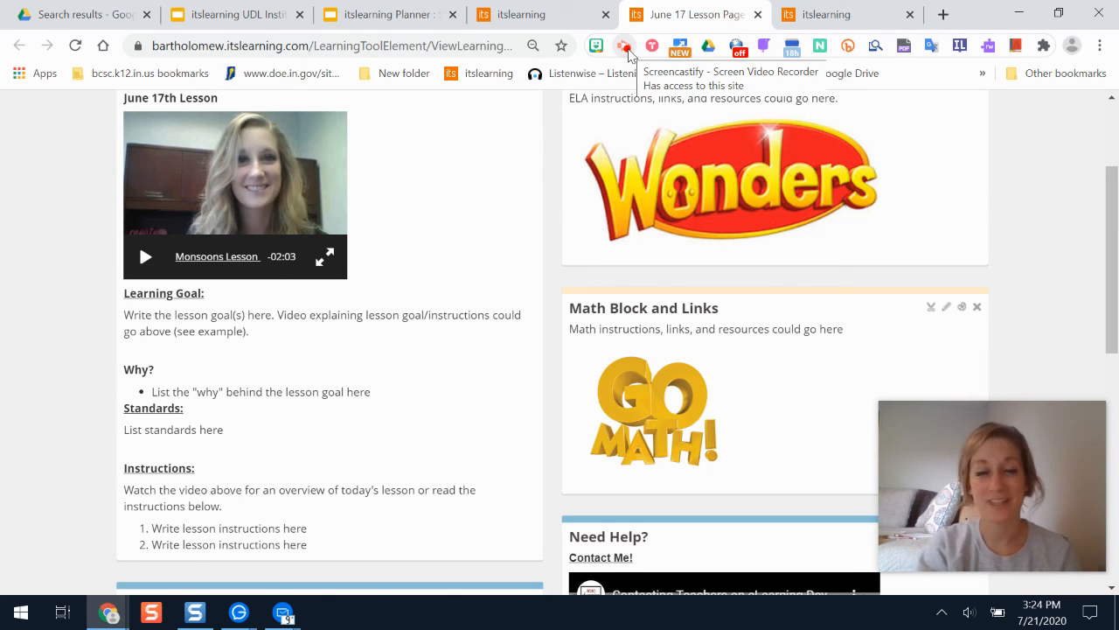
pyautogui.click(626, 47)
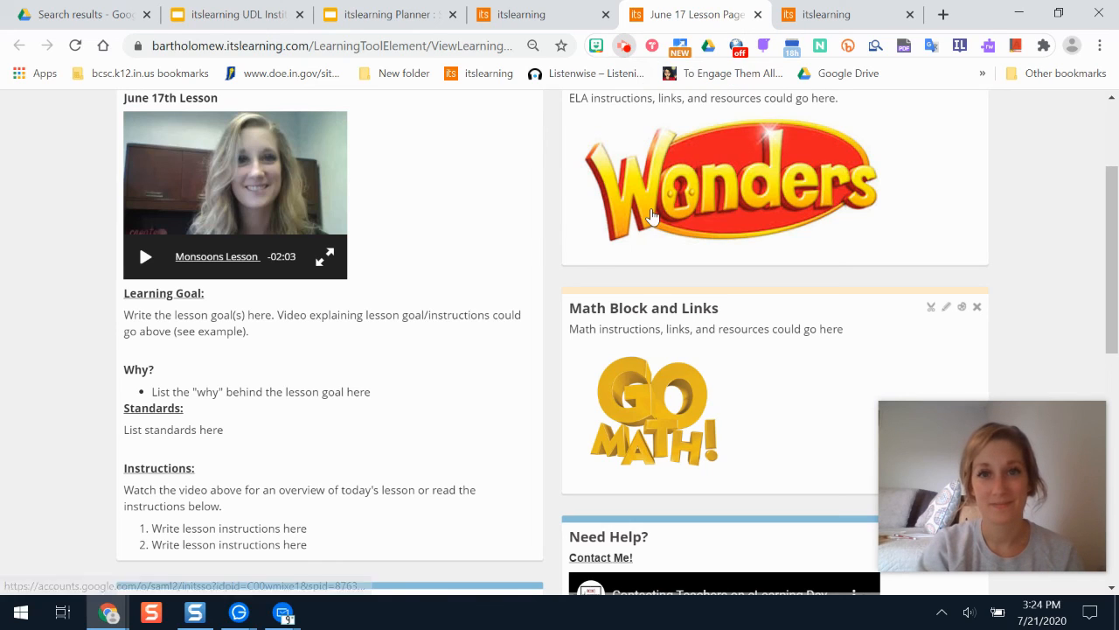